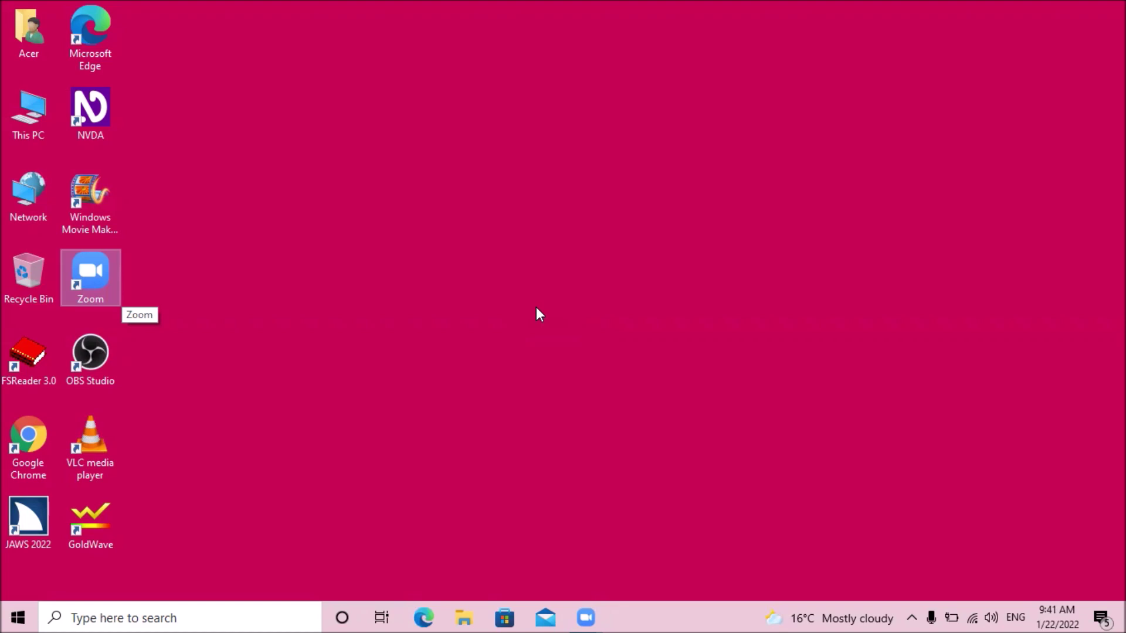
Search the system for Control Panel and open it
{"action": "key", "text": "super"}
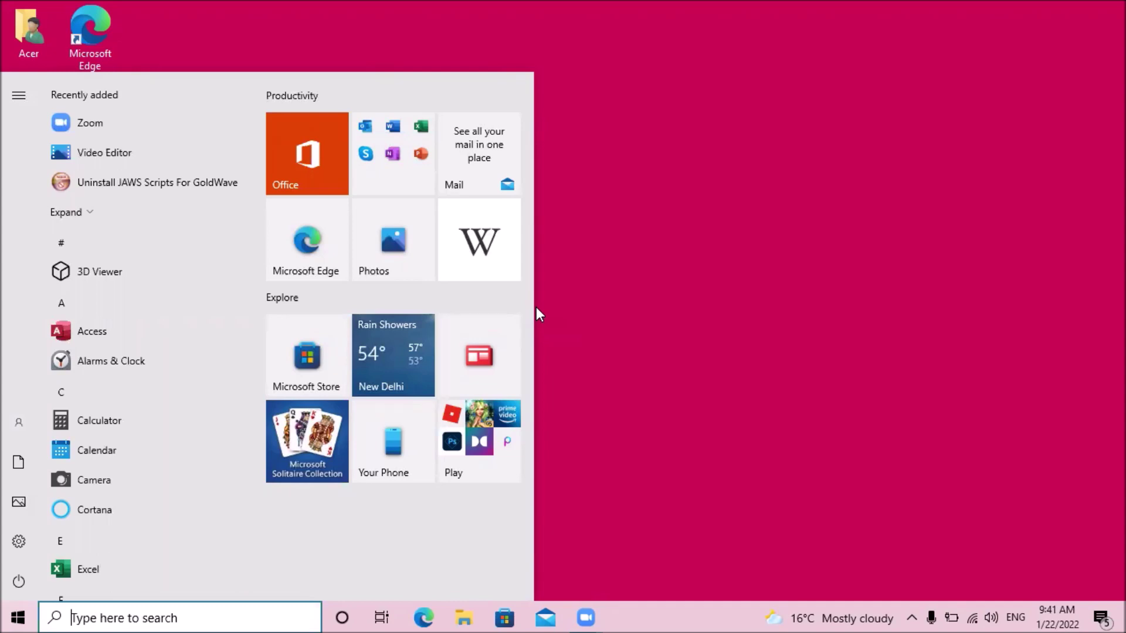
{"action": "type", "text": "c"}
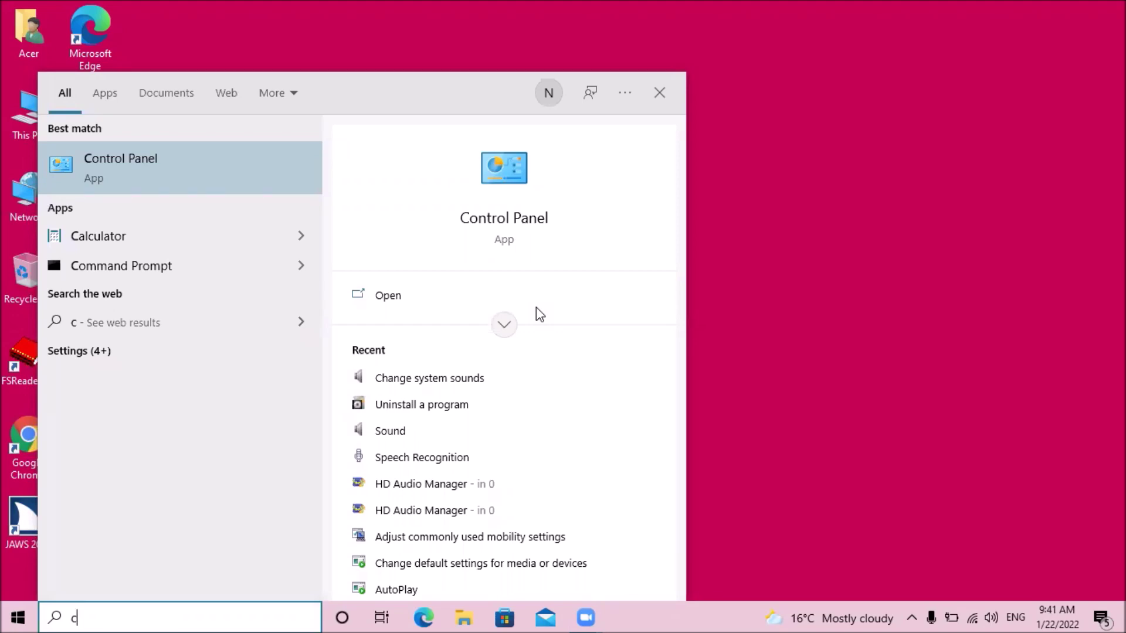
{"action": "key", "text": "Return"}
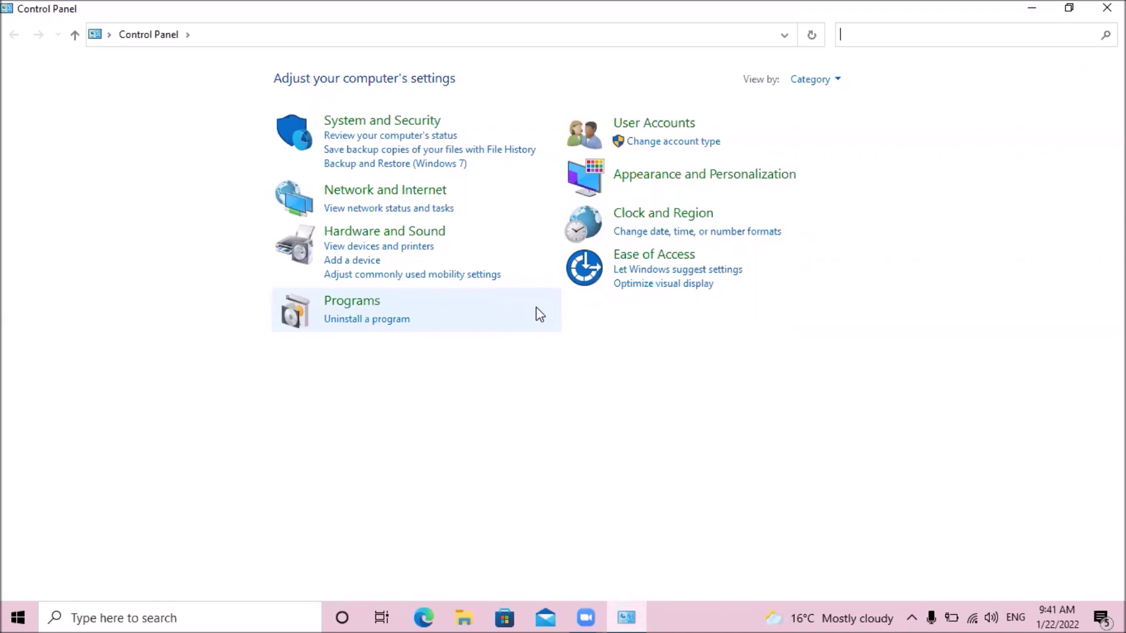
Open the Hardware and Sound category of the Control Panel
{"action": "key", "text": "Tab"}
{"action": "key", "text": "Tab"}
{"action": "key", "text": "Tab"}
{"action": "key", "text": "Tab"}
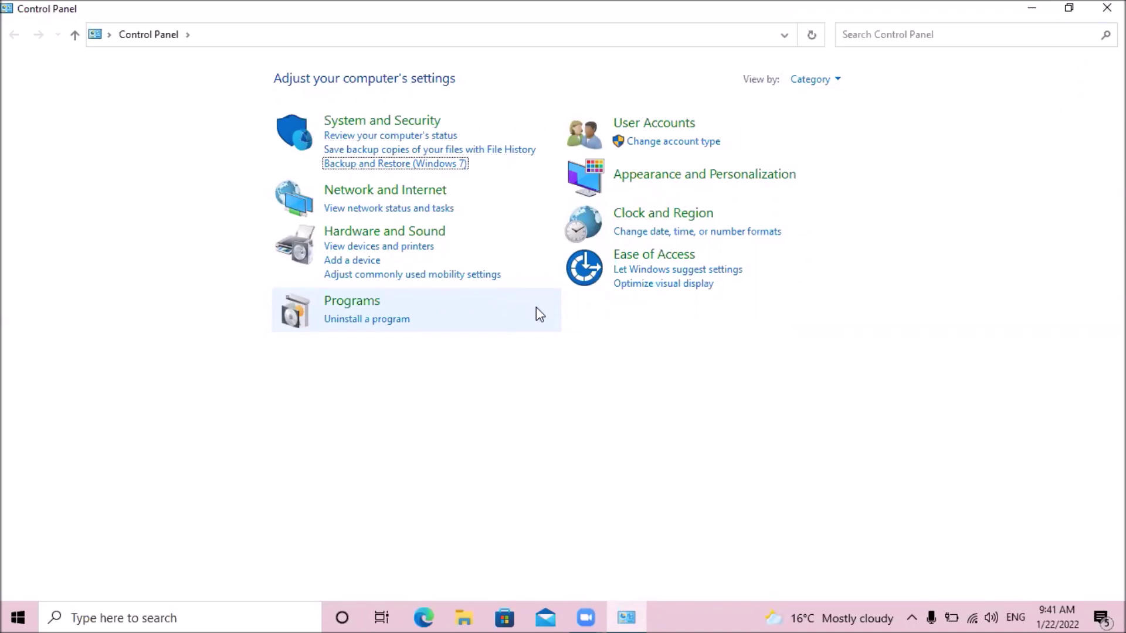
{"action": "key", "text": "Tab"}
{"action": "key", "text": "Tab"}
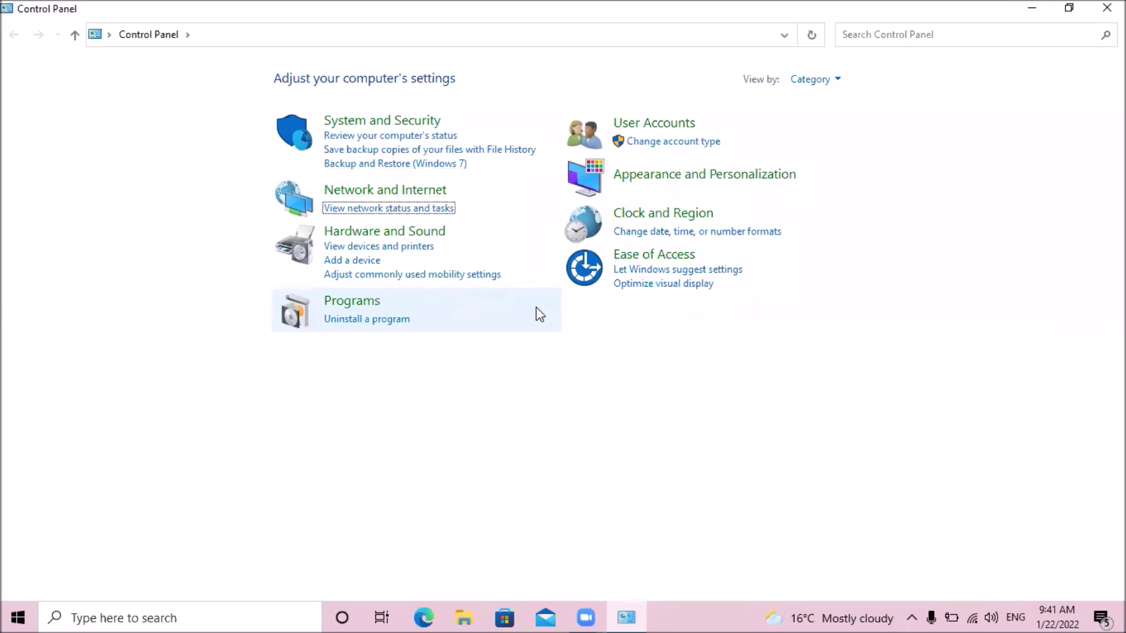
{"action": "key", "text": "Tab"}
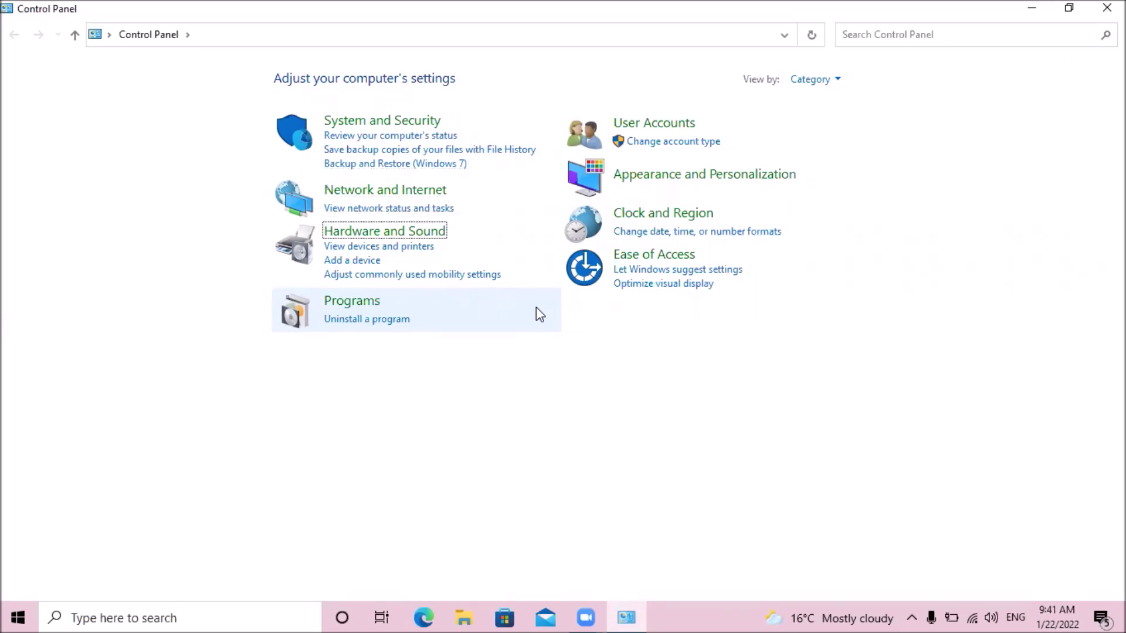
{"action": "key", "text": "Return"}
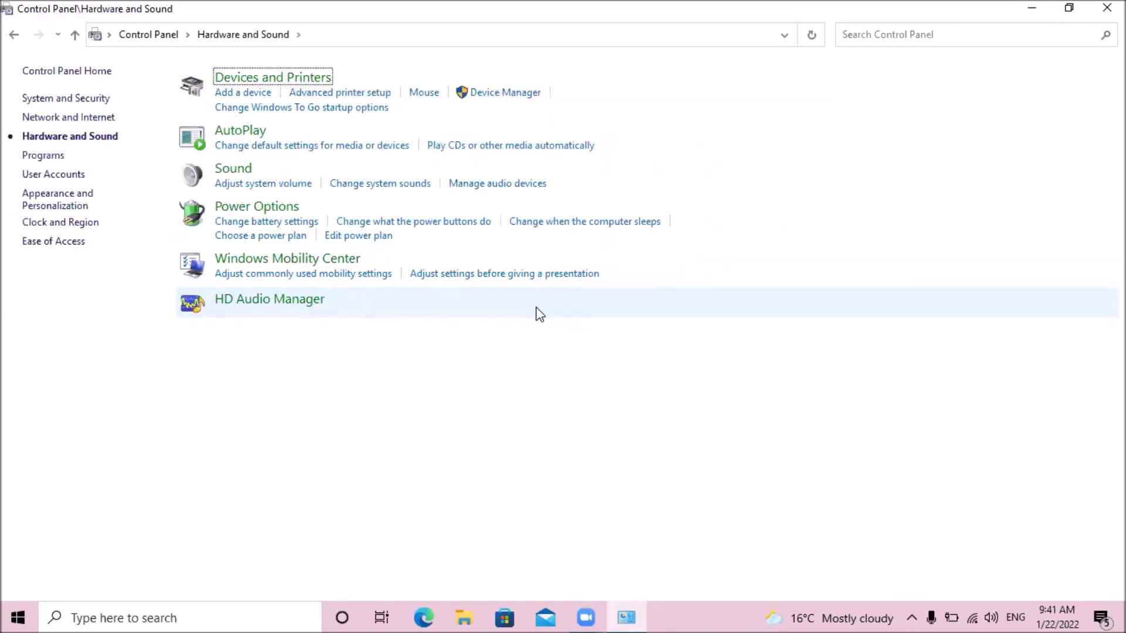
Open the Change system sounds settings in the Sound section of Hardware and Sound
{"action": "key", "text": "Tab"}
{"action": "key", "text": "Tab"}
{"action": "key", "text": "Tab"}
{"action": "key", "text": "Tab"}
{"action": "key", "text": "Tab"}
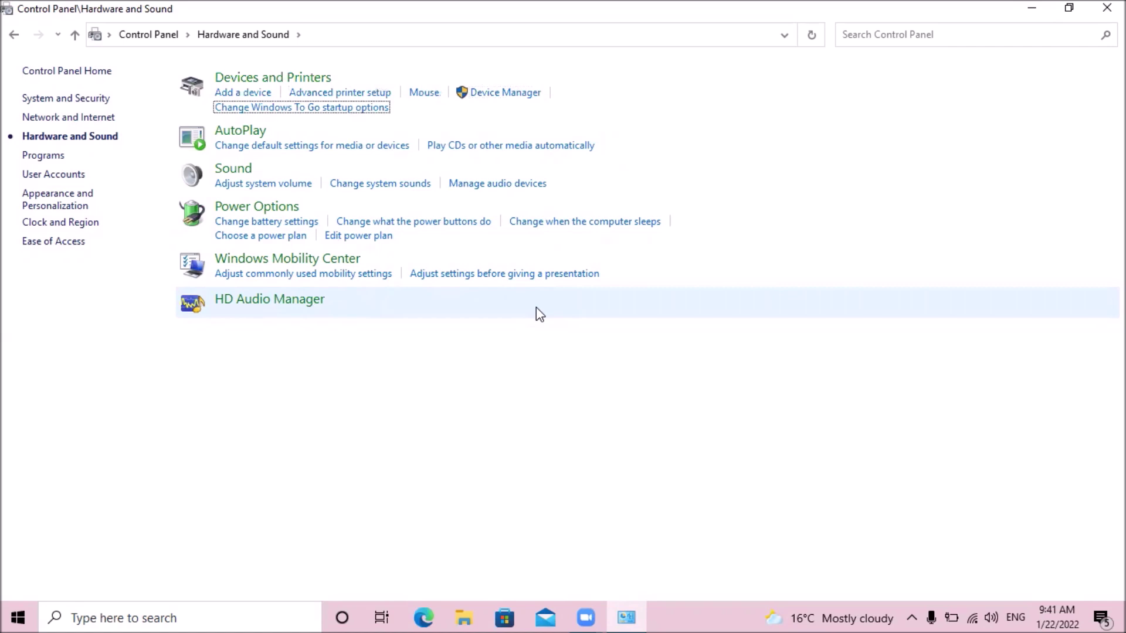
{"action": "key", "text": "Tab"}
{"action": "key", "text": "Tab"}
{"action": "key", "text": "Tab"}
{"action": "key", "text": "Tab"}
{"action": "key", "text": "Tab"}
{"action": "key", "text": "Tab"}
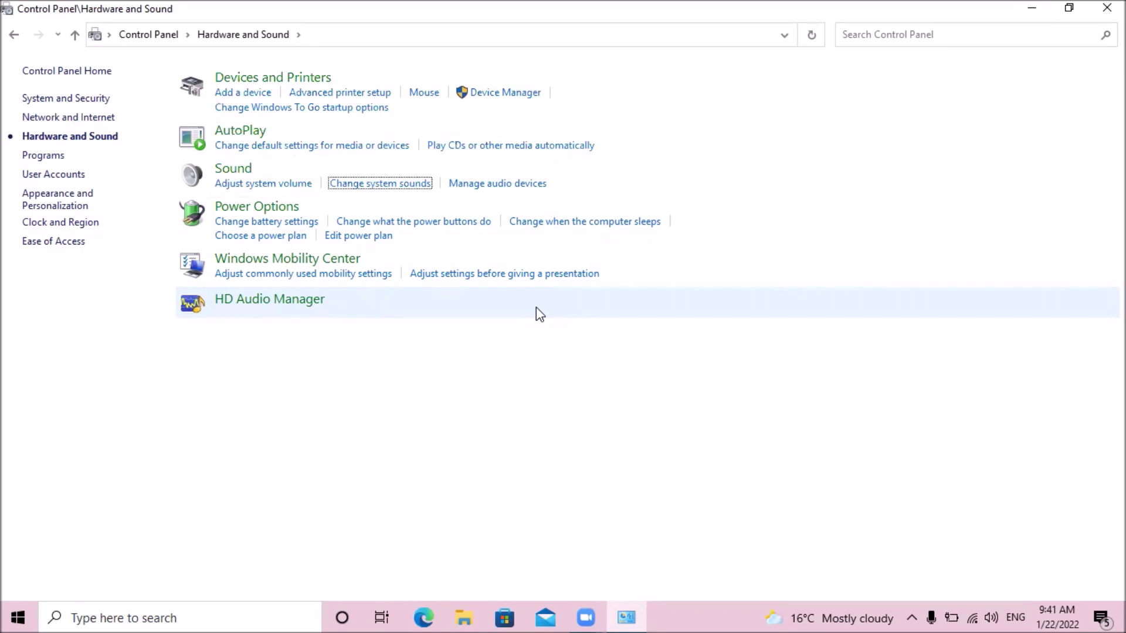
{"action": "key", "text": "Return"}
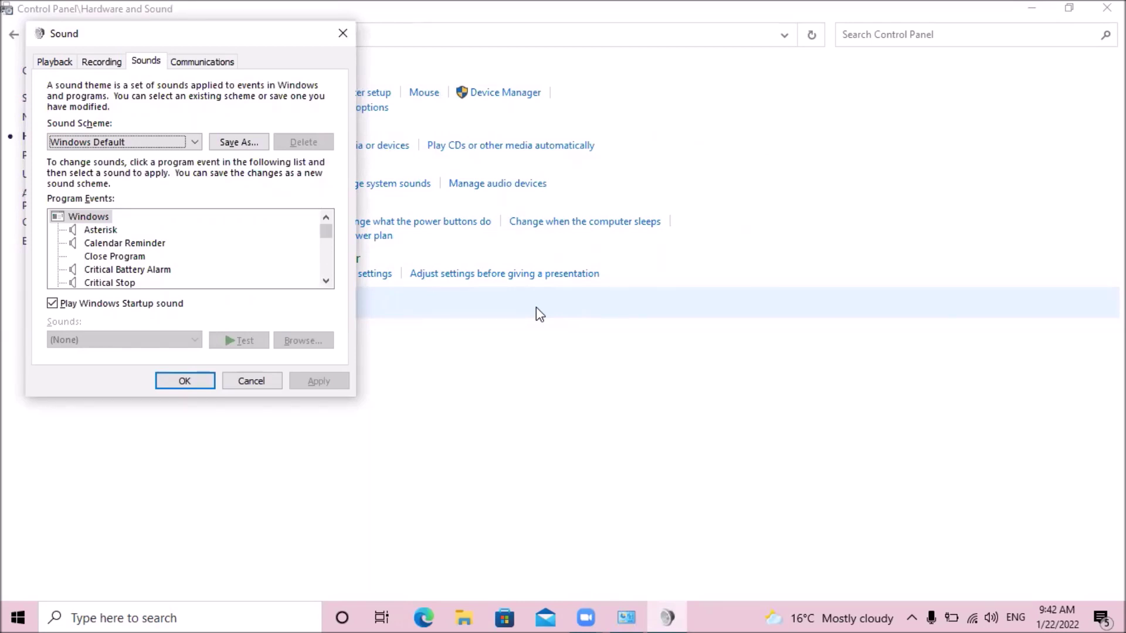
Switch the sound scheme to No Sounds and set it back to Windows Default
{"action": "key", "text": "Up"}
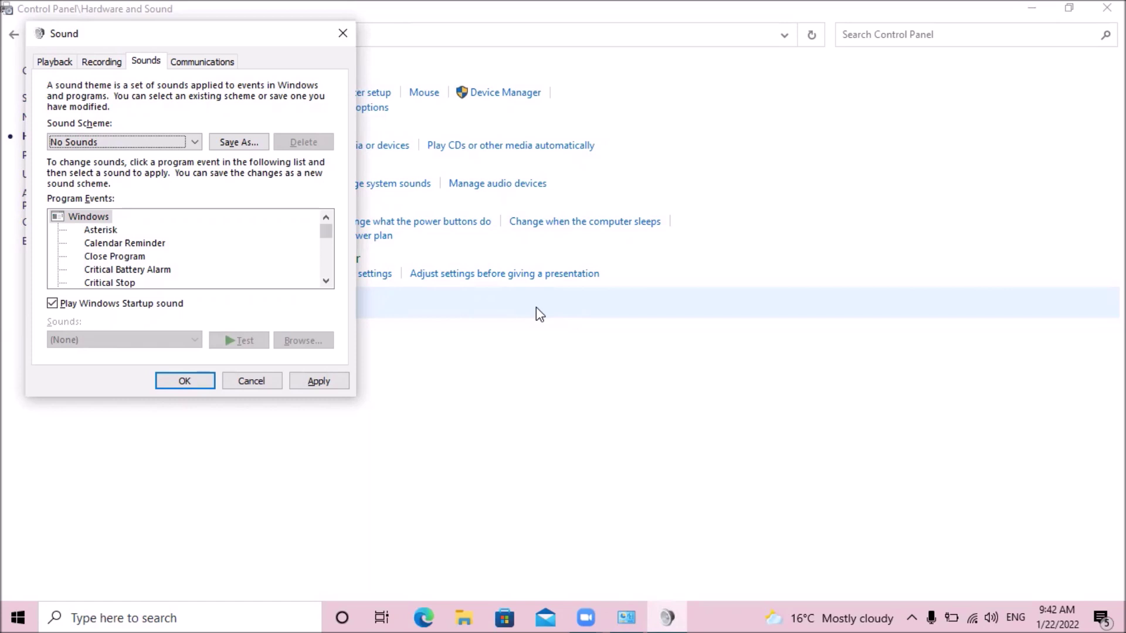
{"action": "key", "text": "Down"}
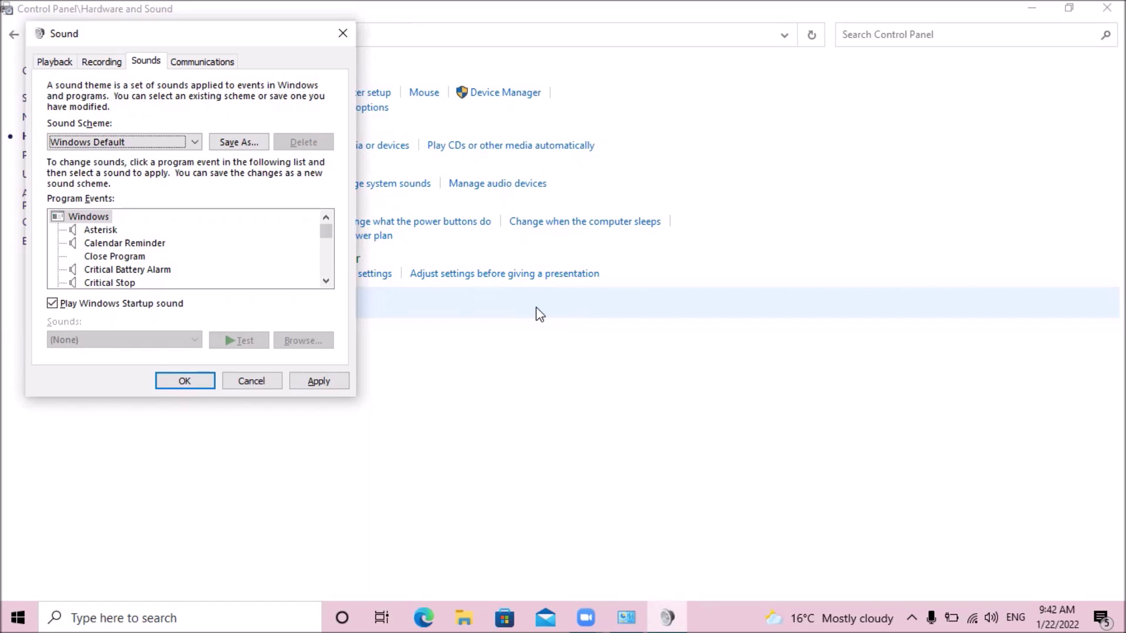
Examine the options of the Sound dialog, including scheme saving, program events, the Windows startup sound and the confirmation choices
{"action": "key", "text": "Tab"}
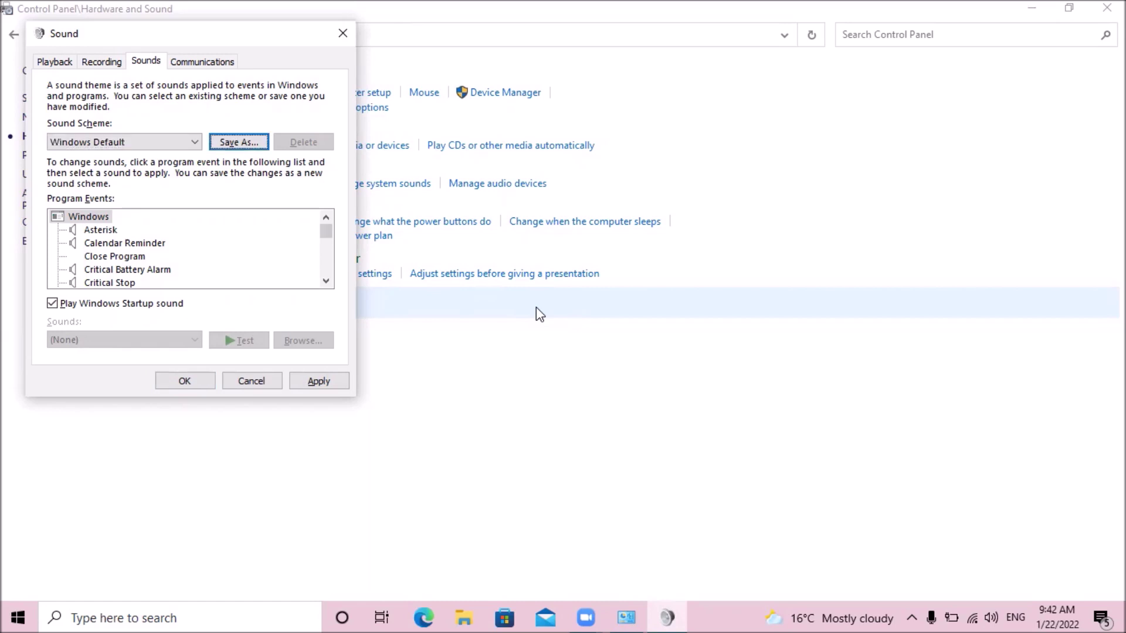
{"action": "key", "text": "Tab"}
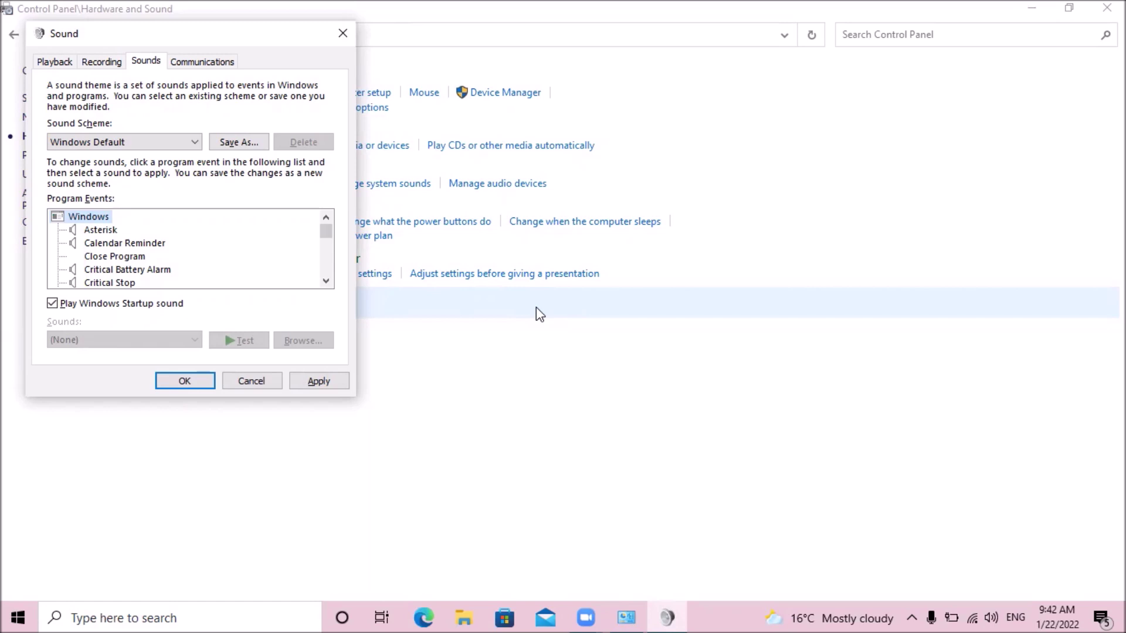
{"action": "key", "text": "shift+Tab"}
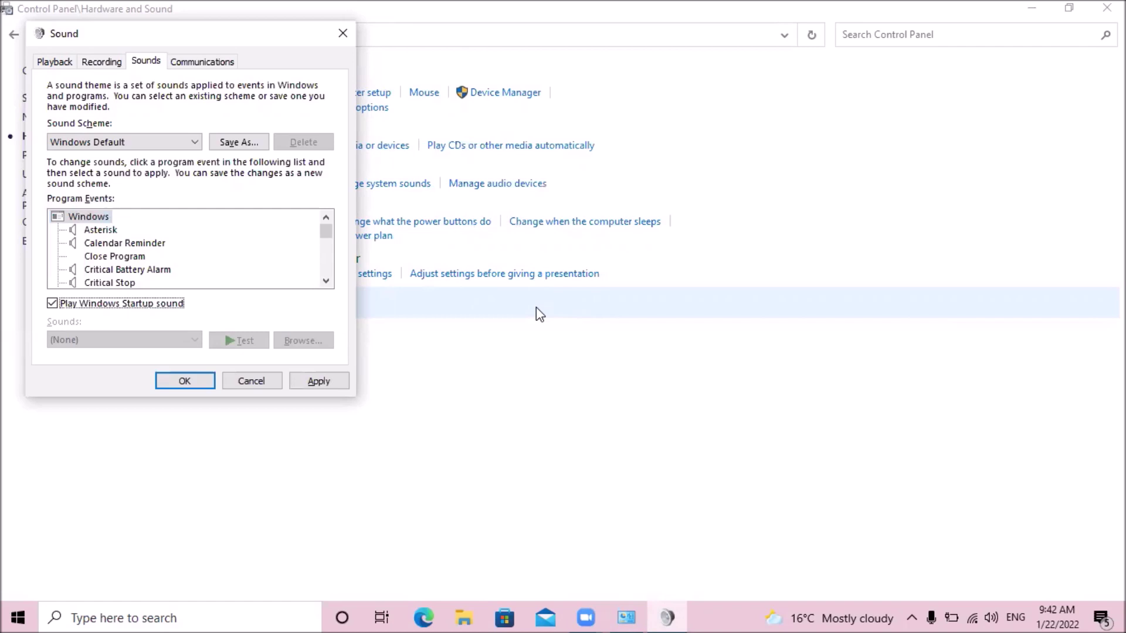
{"action": "key", "text": "Tab"}
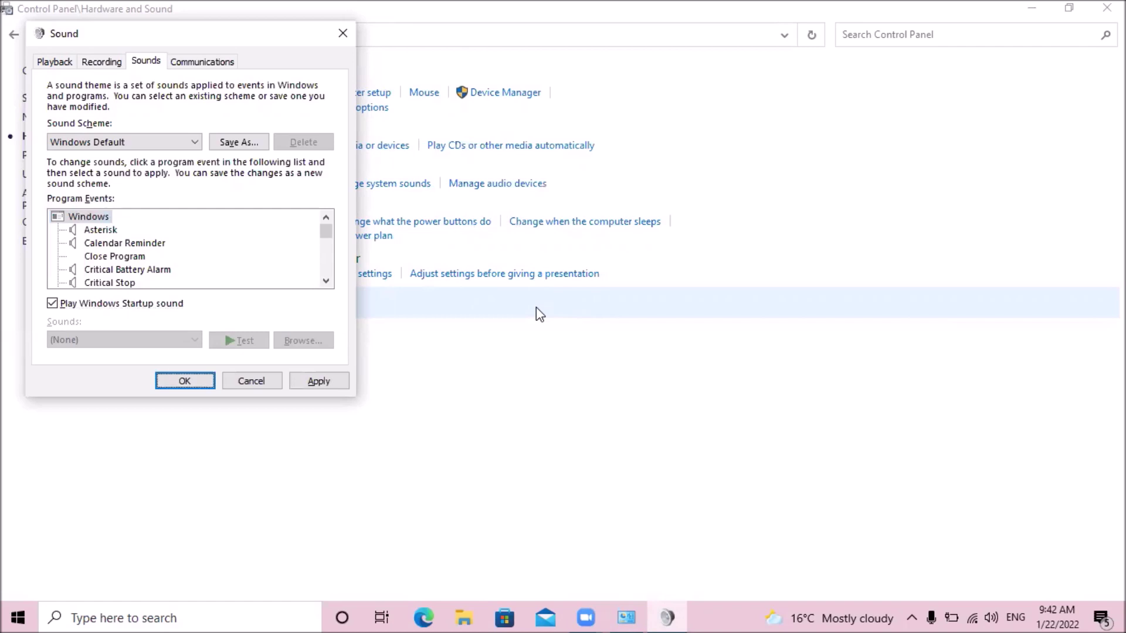
{"action": "key", "text": "Tab"}
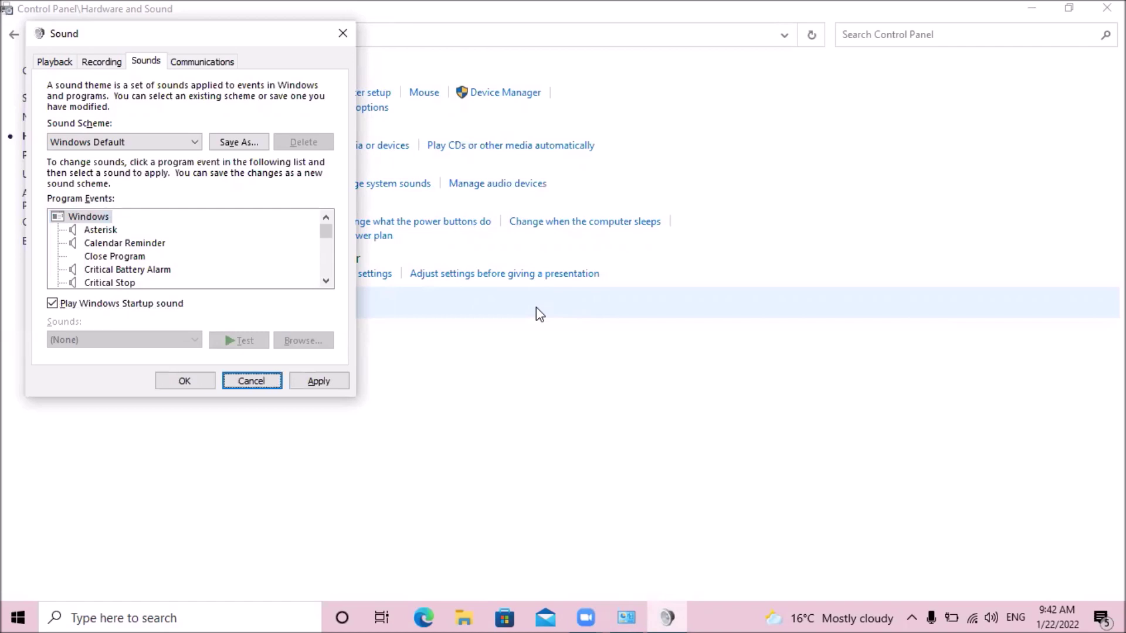
{"action": "key", "text": "Tab"}
{"action": "key", "text": "Tab"}
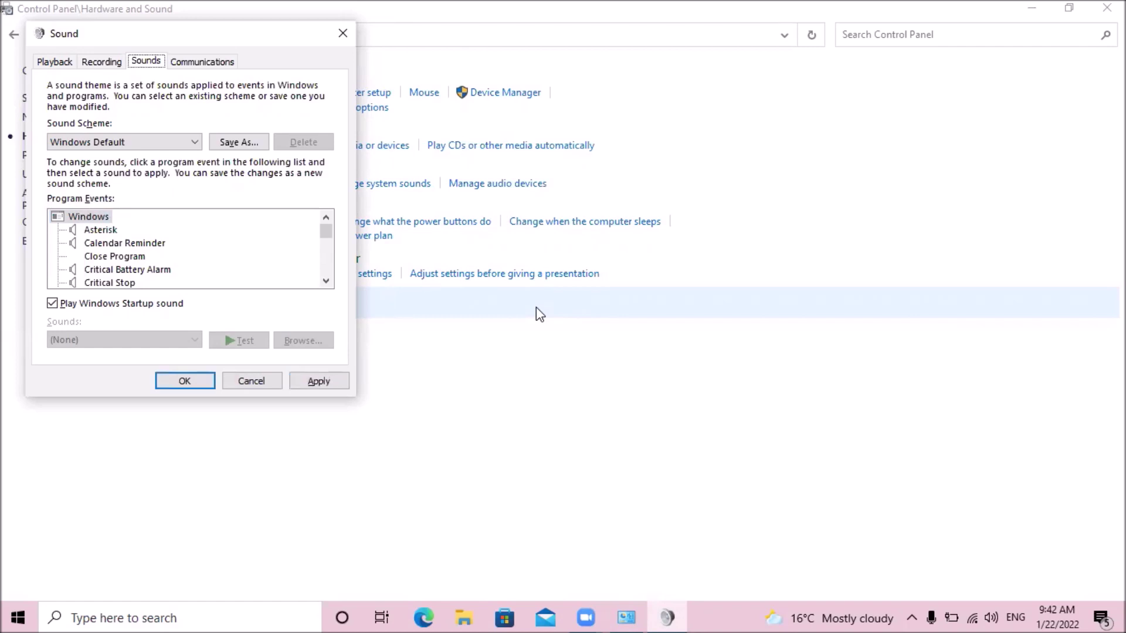
{"action": "key", "text": "Tab"}
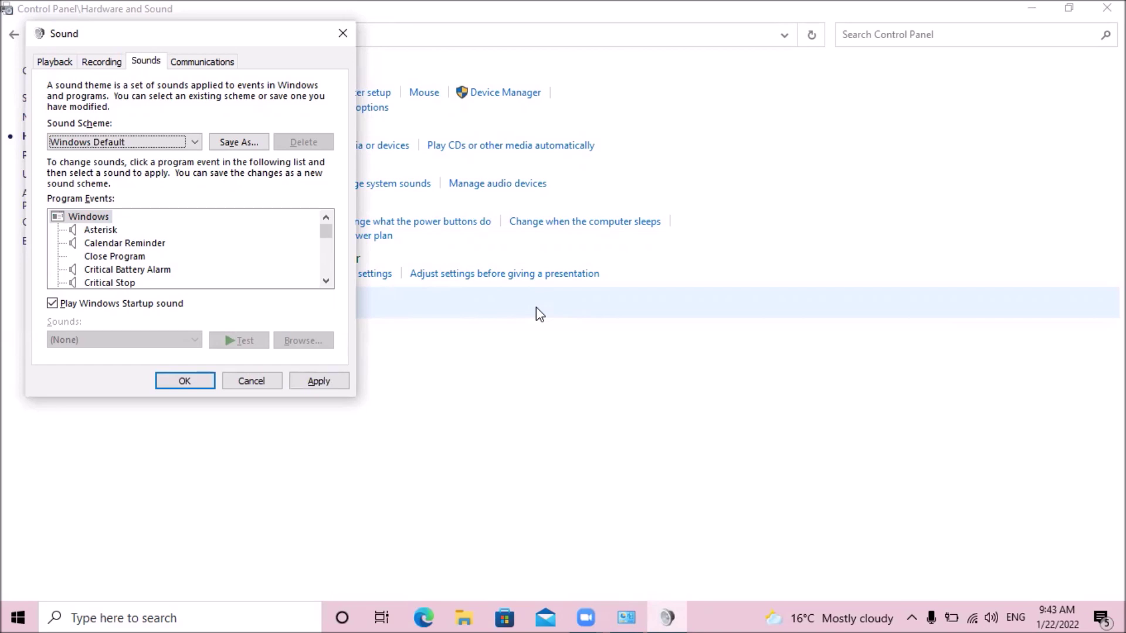
{"action": "key", "text": "Tab"}
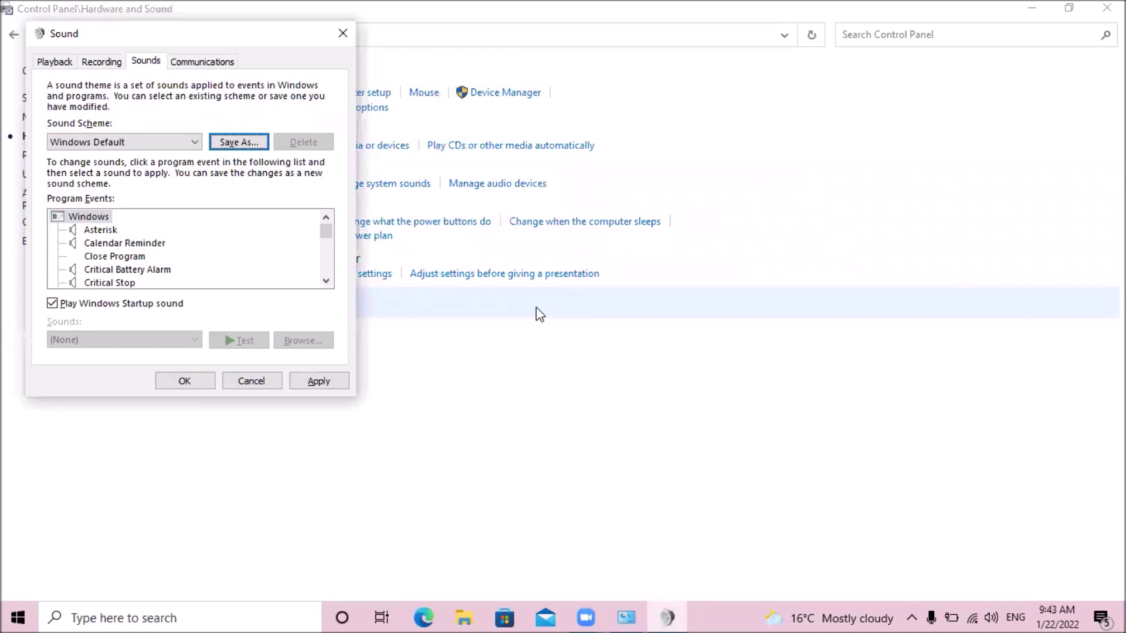
Examine the sounds assigned to the Windows program events, going through the list from Asterisk to Open Program
{"action": "key", "text": "Tab"}
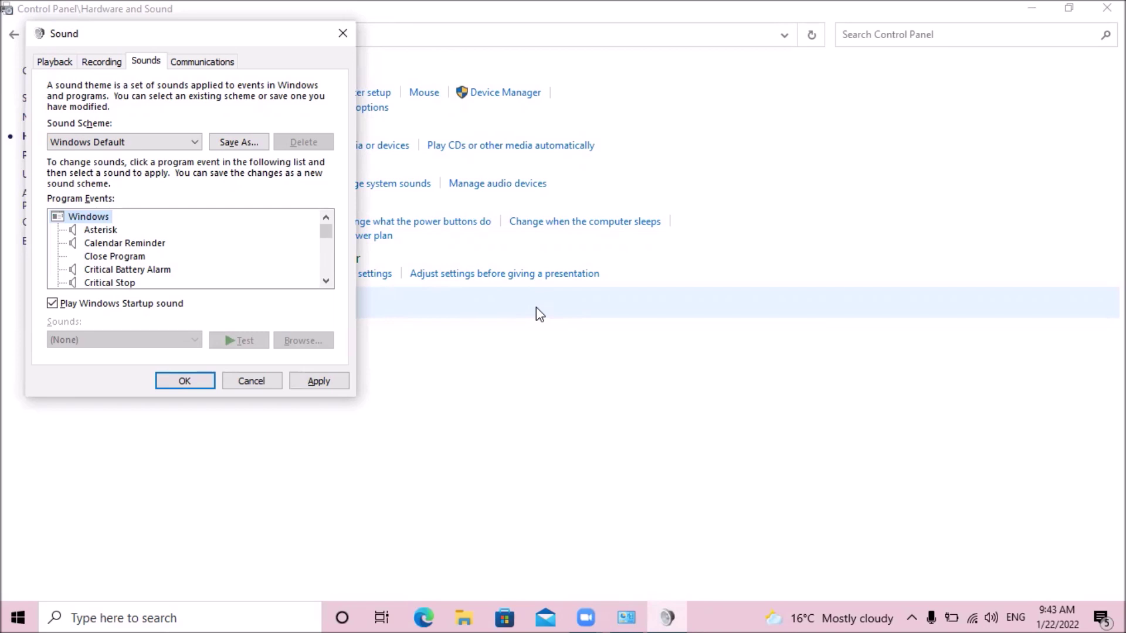
{"action": "key", "text": "Down"}
{"action": "key", "text": "Down"}
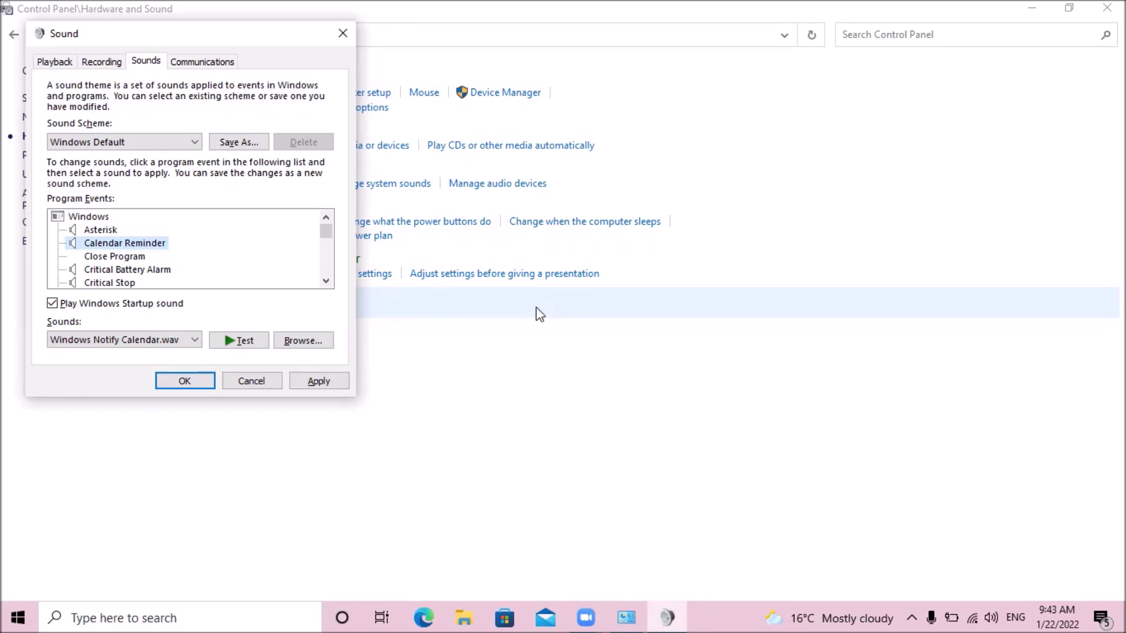
{"action": "key", "text": "Down"}
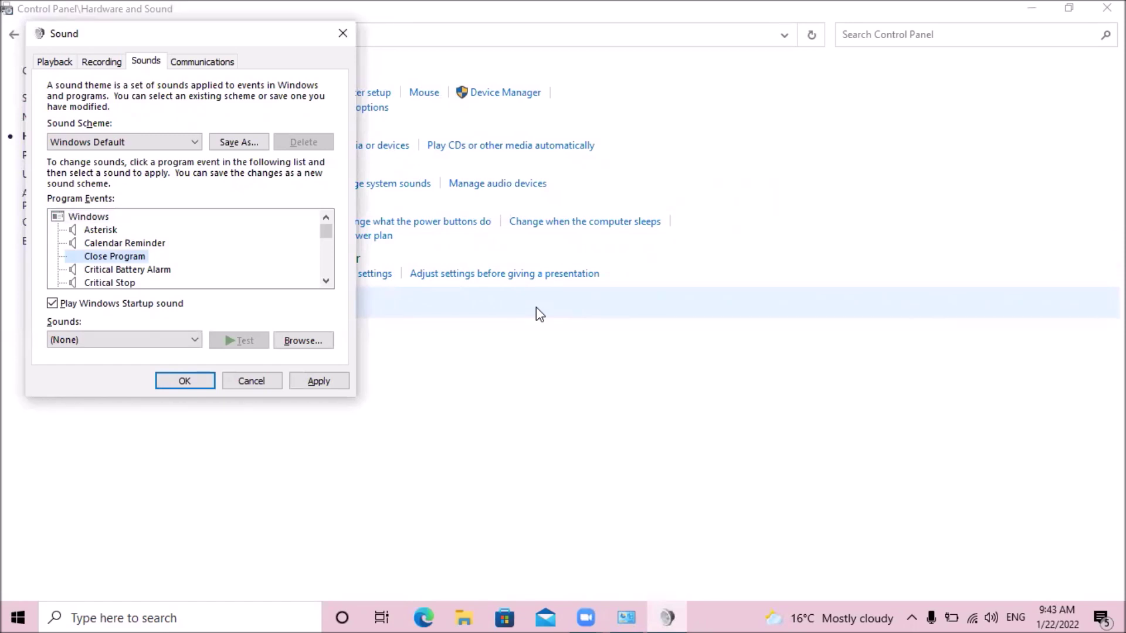
{"action": "key", "text": "Down"}
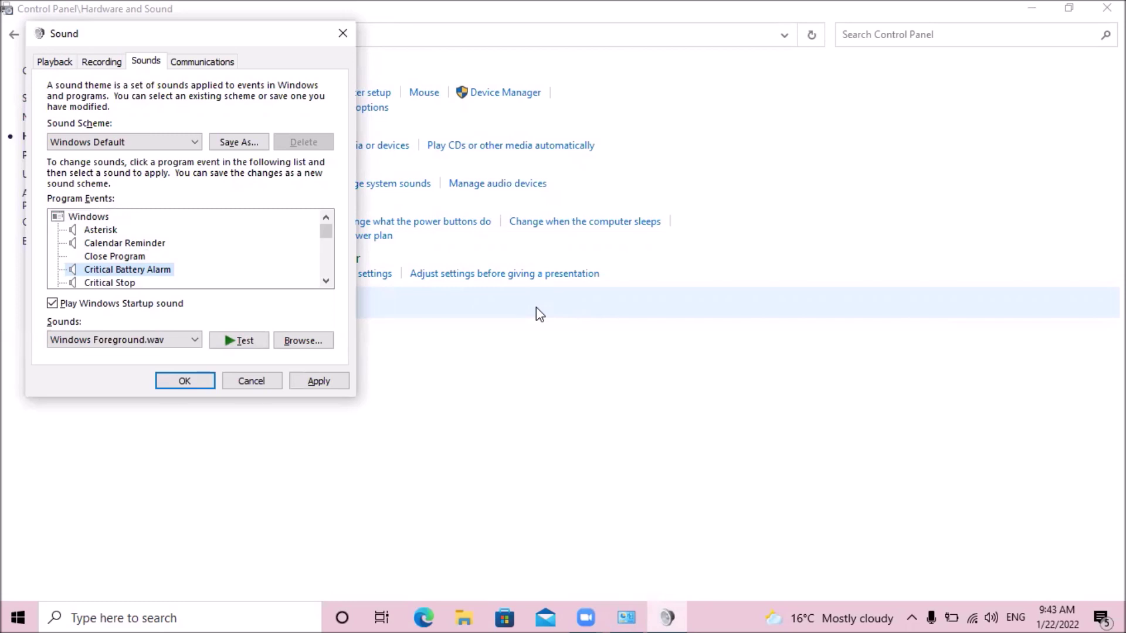
{"action": "key", "text": "Down"}
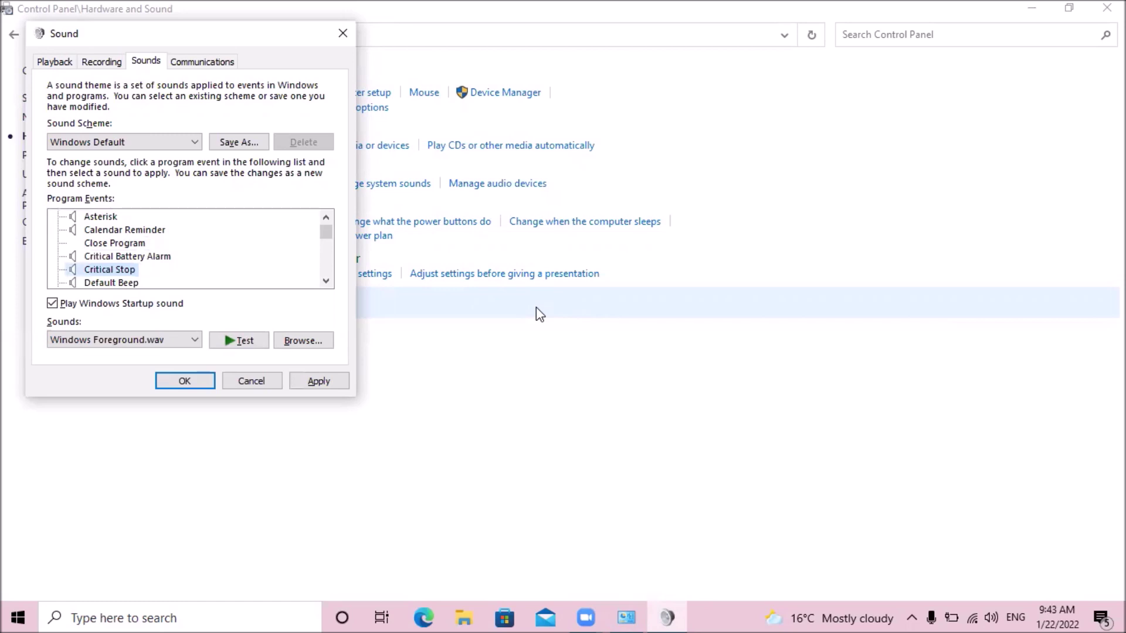
{"action": "key", "text": "Down"}
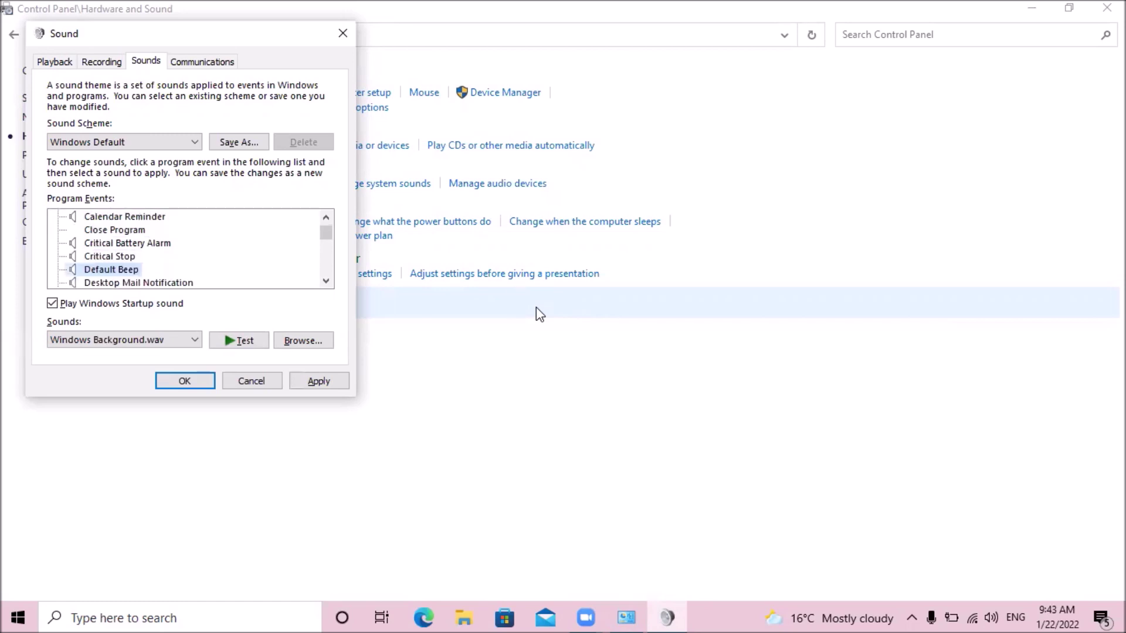
{"action": "key", "text": "Down"}
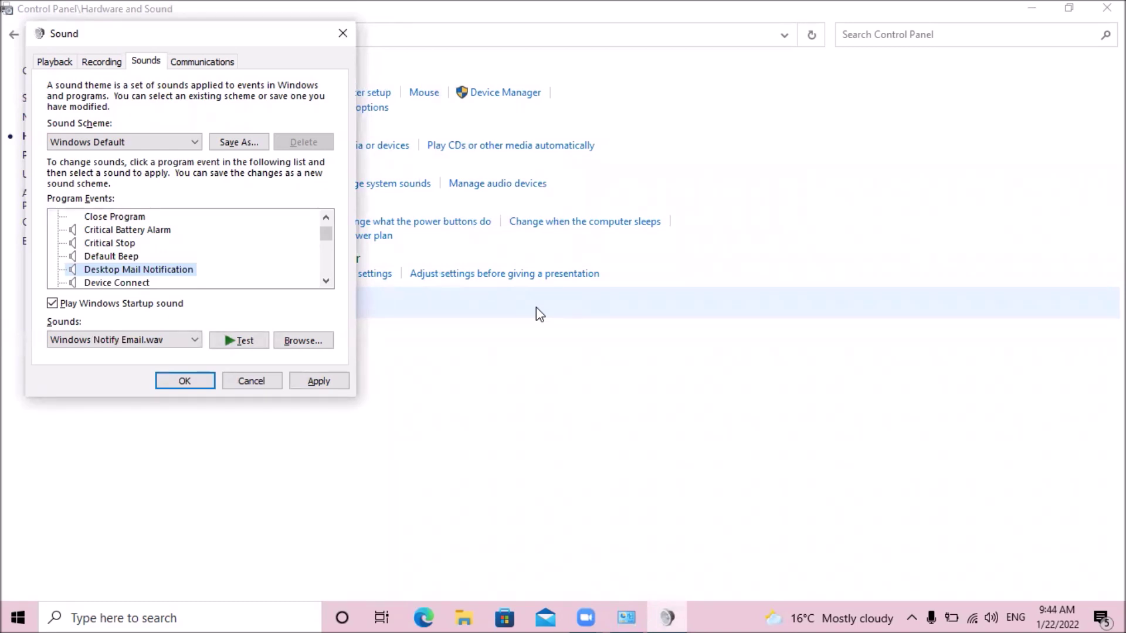
{"action": "key", "text": "Down"}
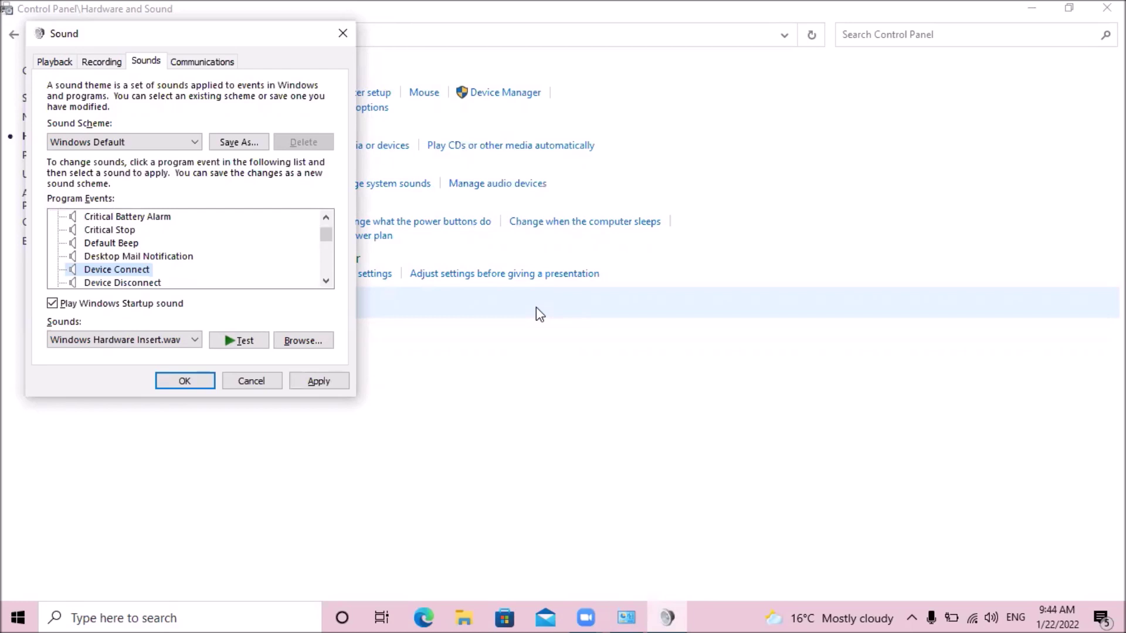
{"action": "key", "text": "Down"}
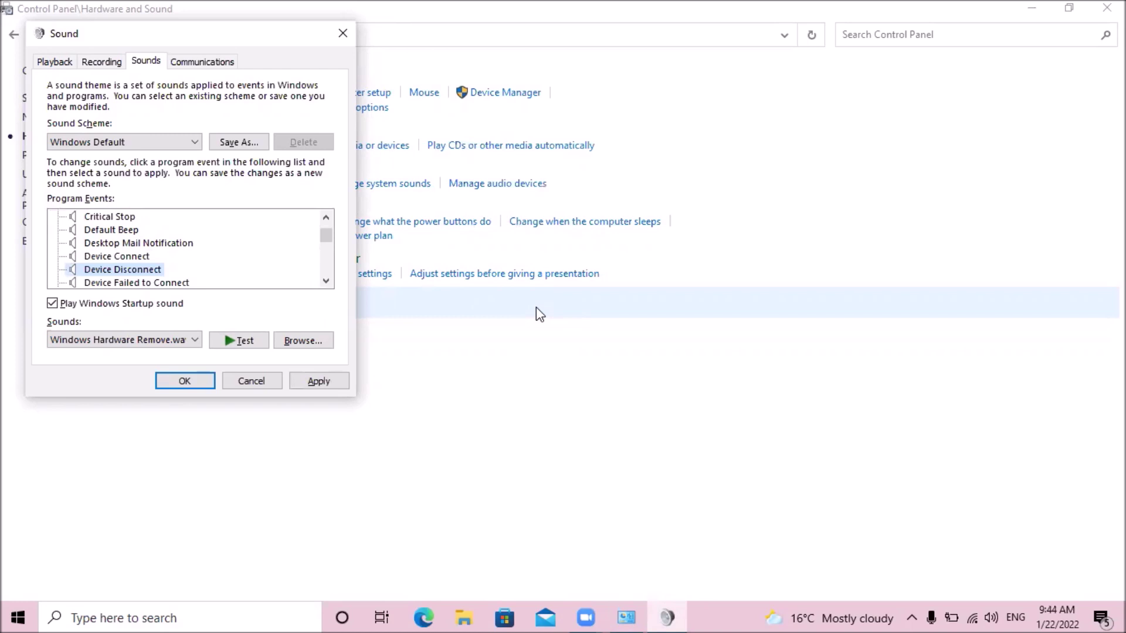
{"action": "key", "text": "Down"}
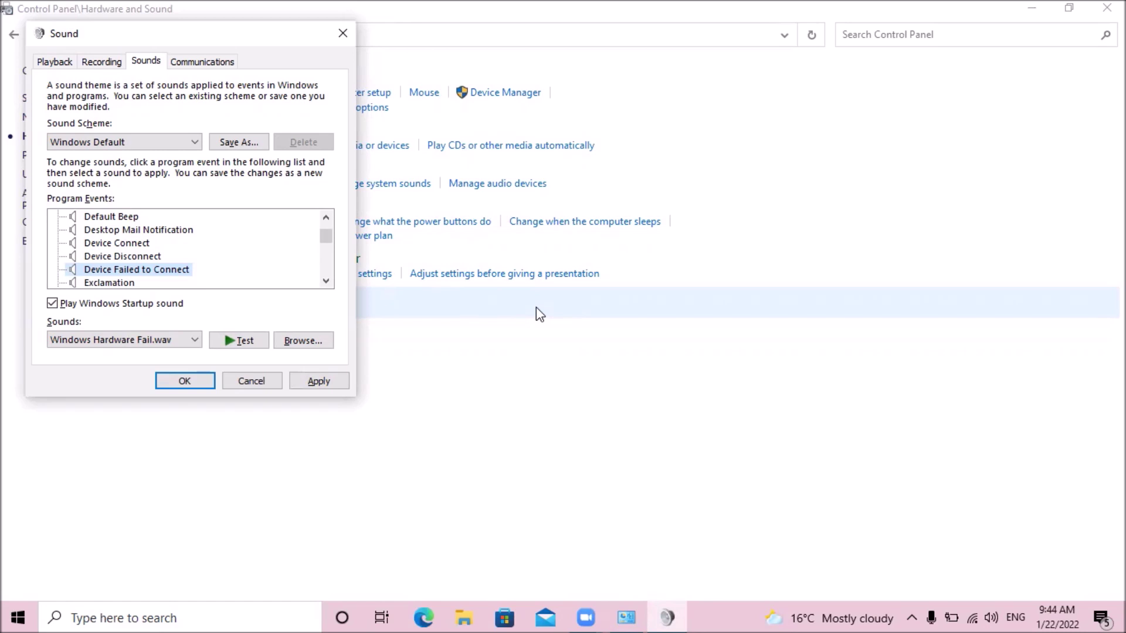
{"action": "key", "text": "Down"}
{"action": "key", "text": "Down"}
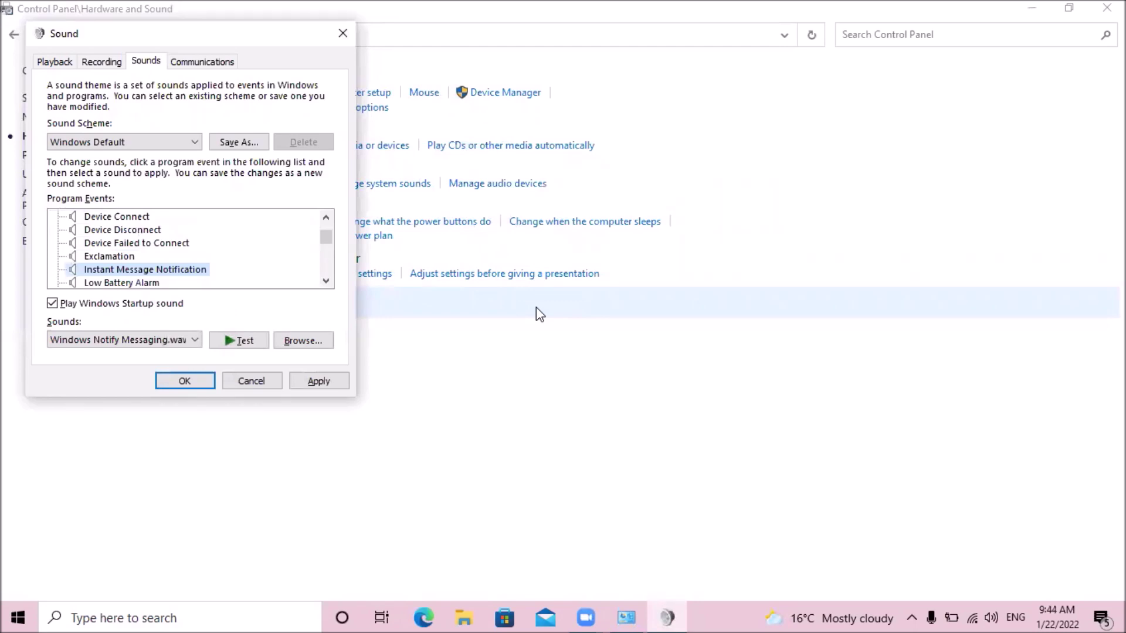
{"action": "key", "text": "Down"}
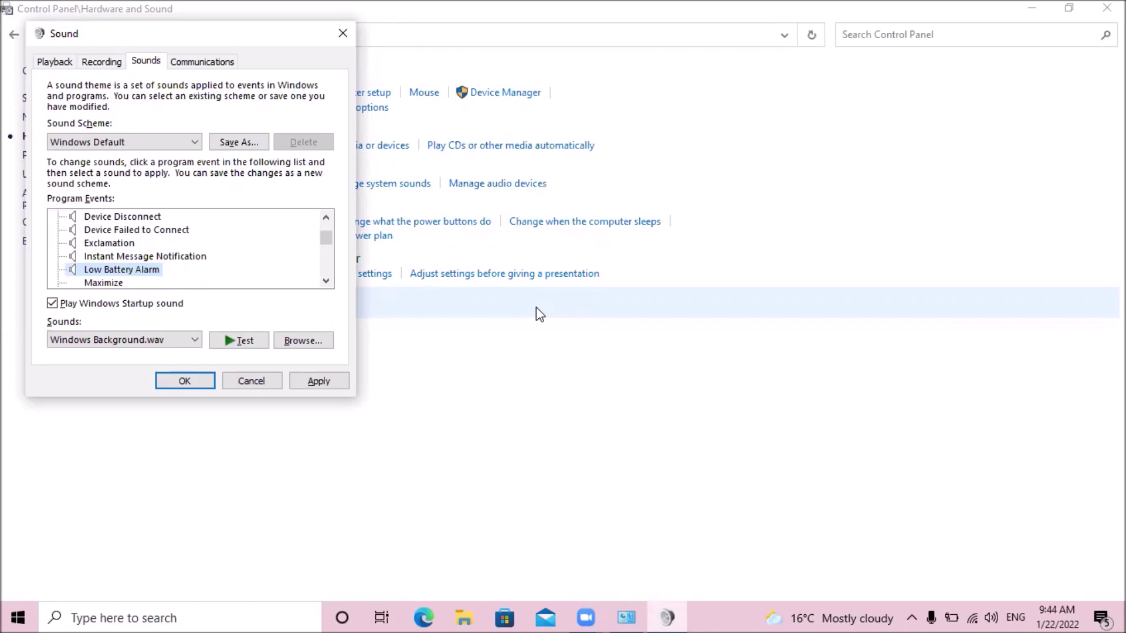
{"action": "key", "text": "Down"}
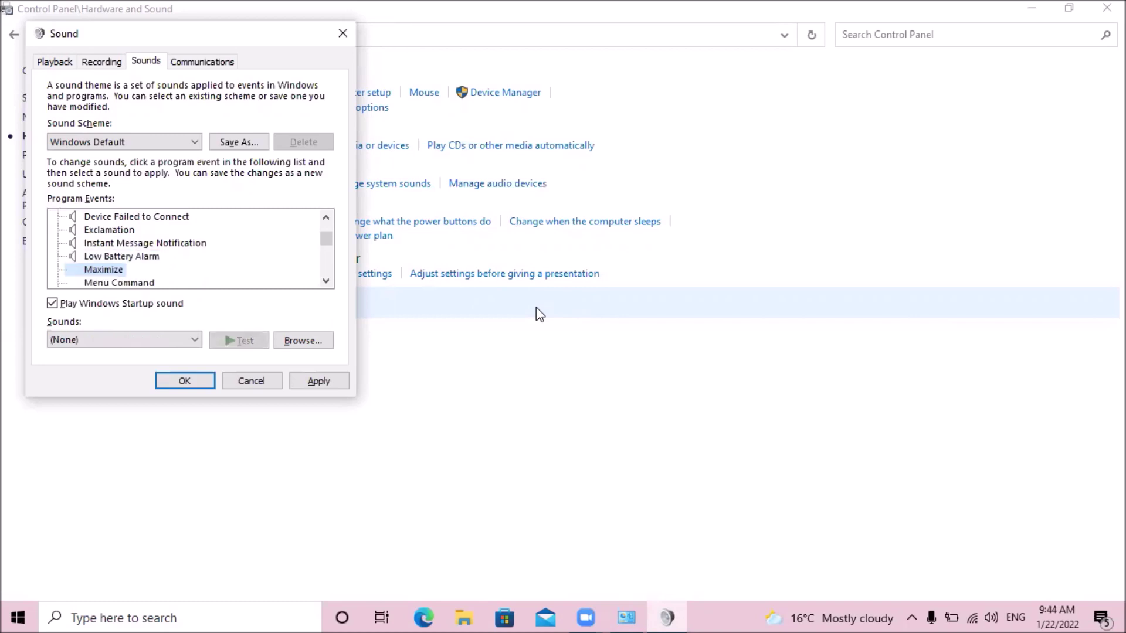
{"action": "key", "text": "Down"}
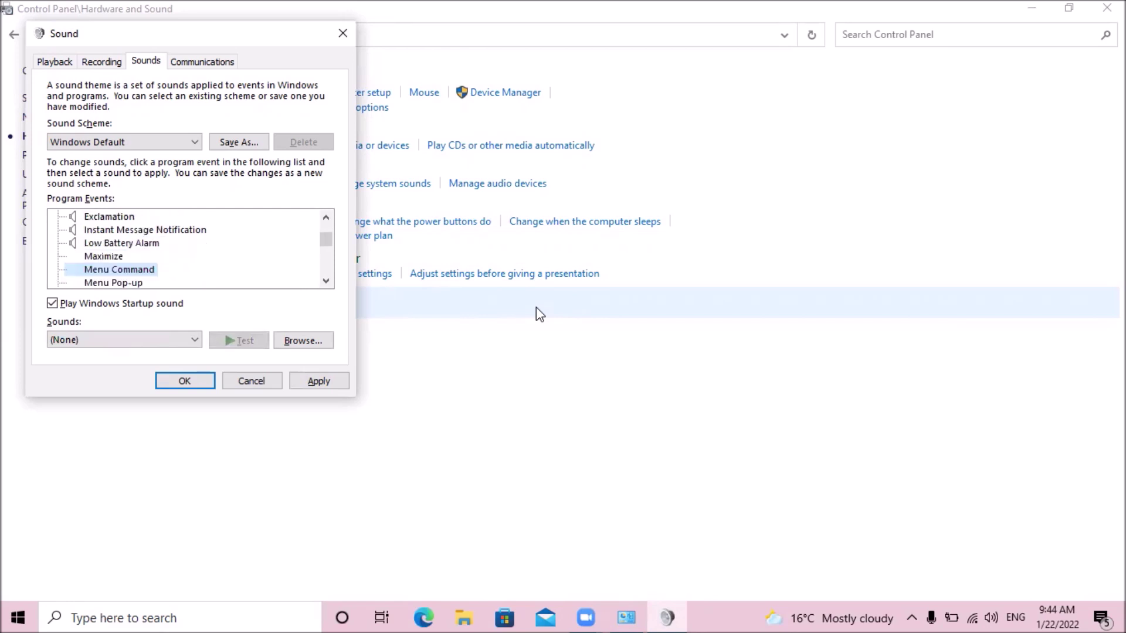
{"action": "key", "text": "Down"}
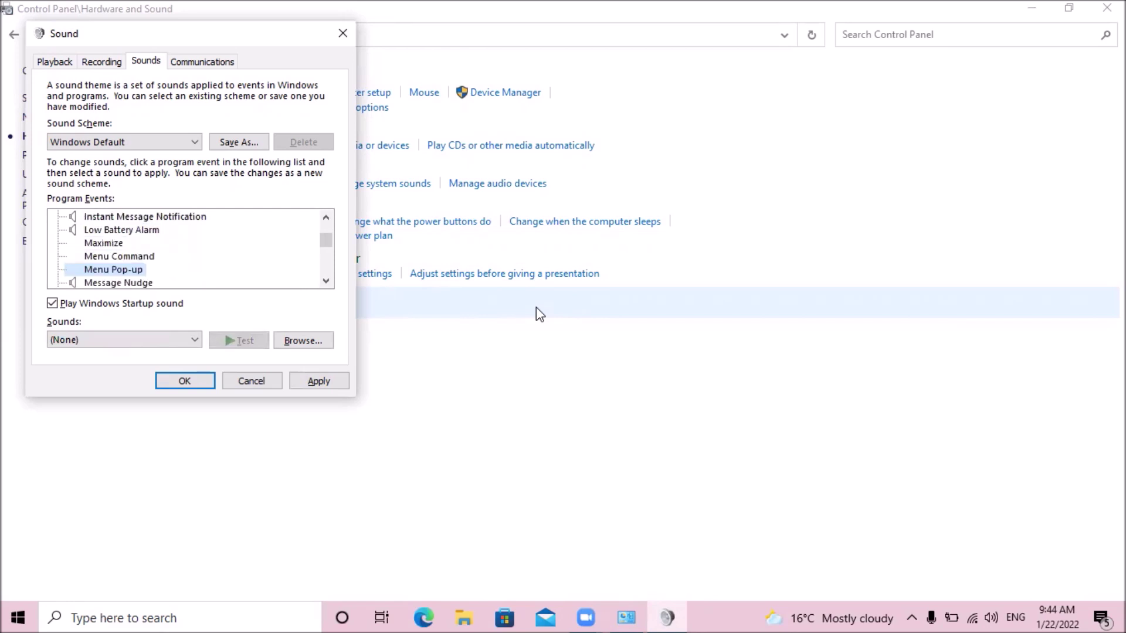
{"action": "key", "text": "Down"}
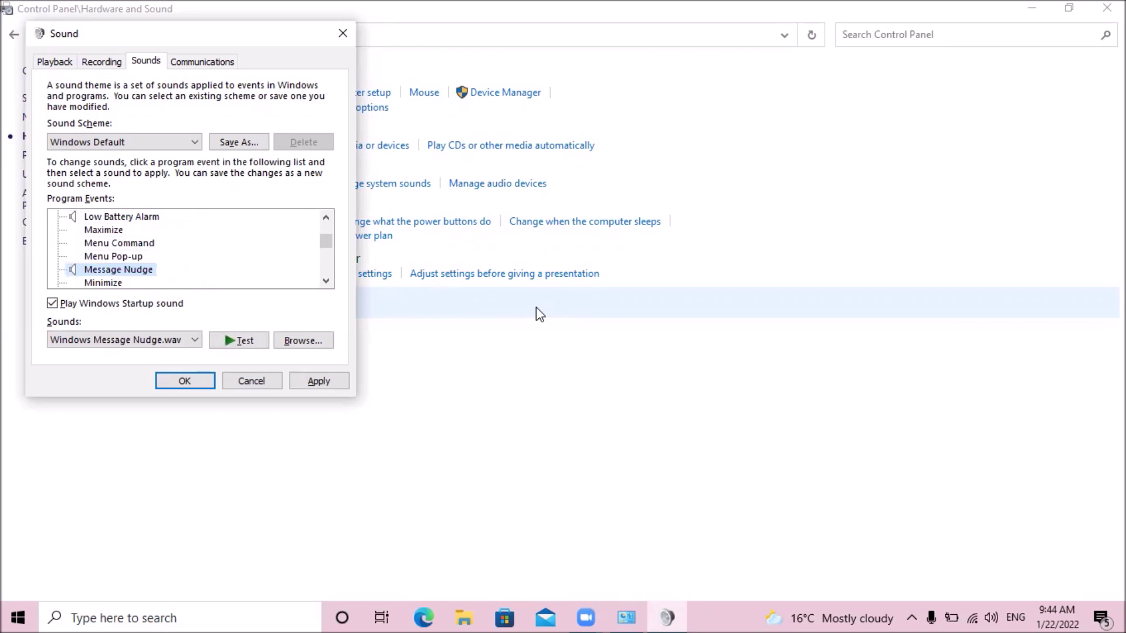
{"action": "key", "text": "Down"}
{"action": "key", "text": "Down"}
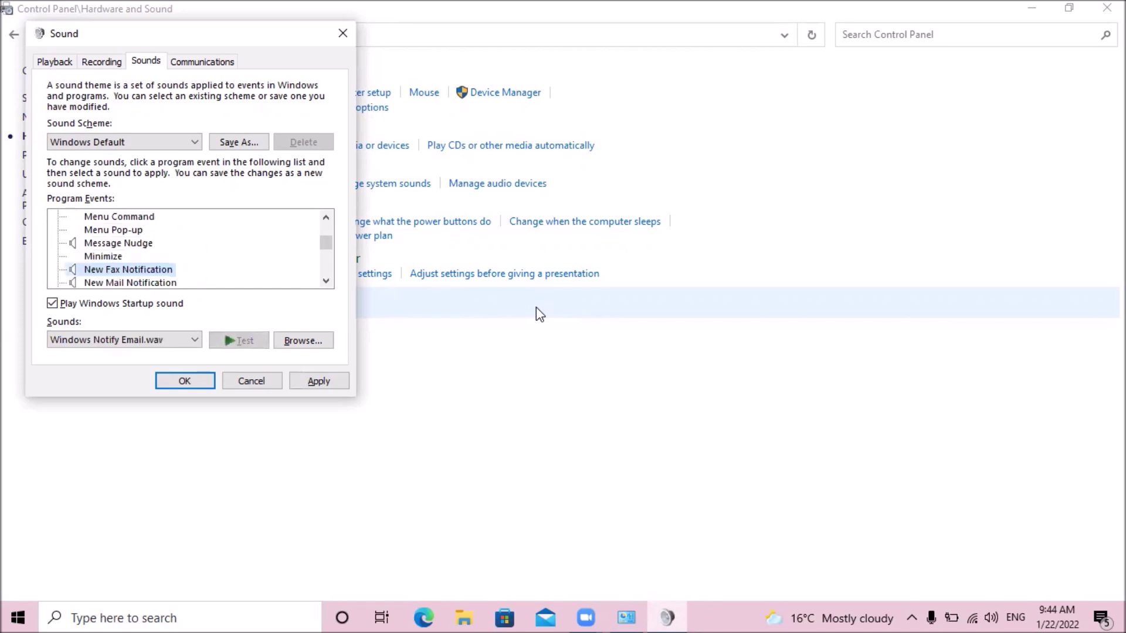
{"action": "key", "text": "Down"}
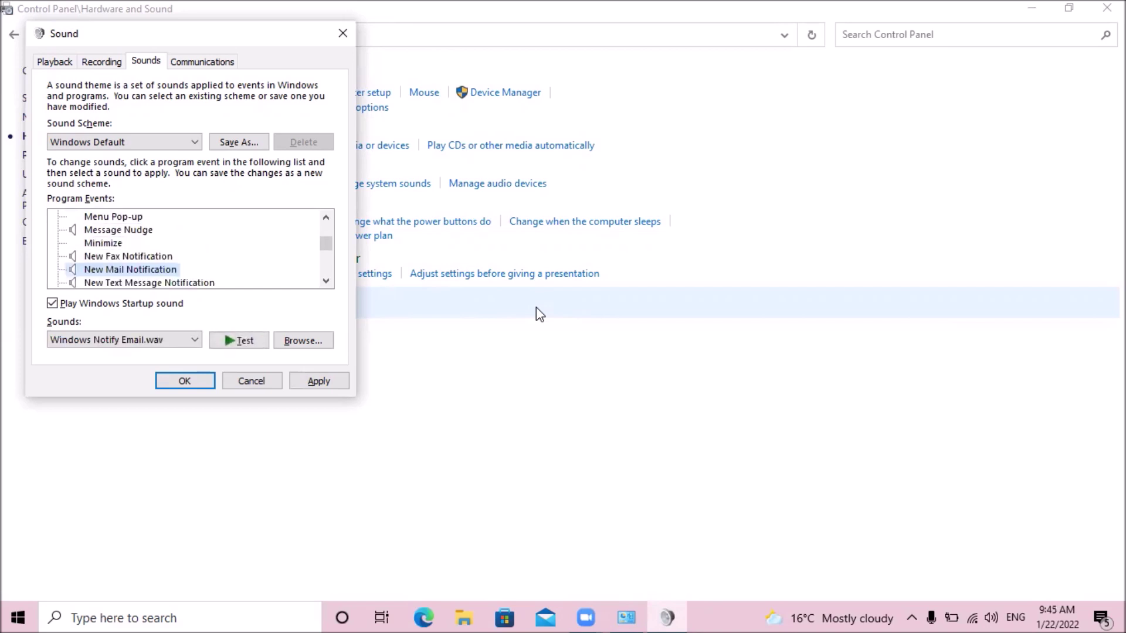
{"action": "key", "text": "Down"}
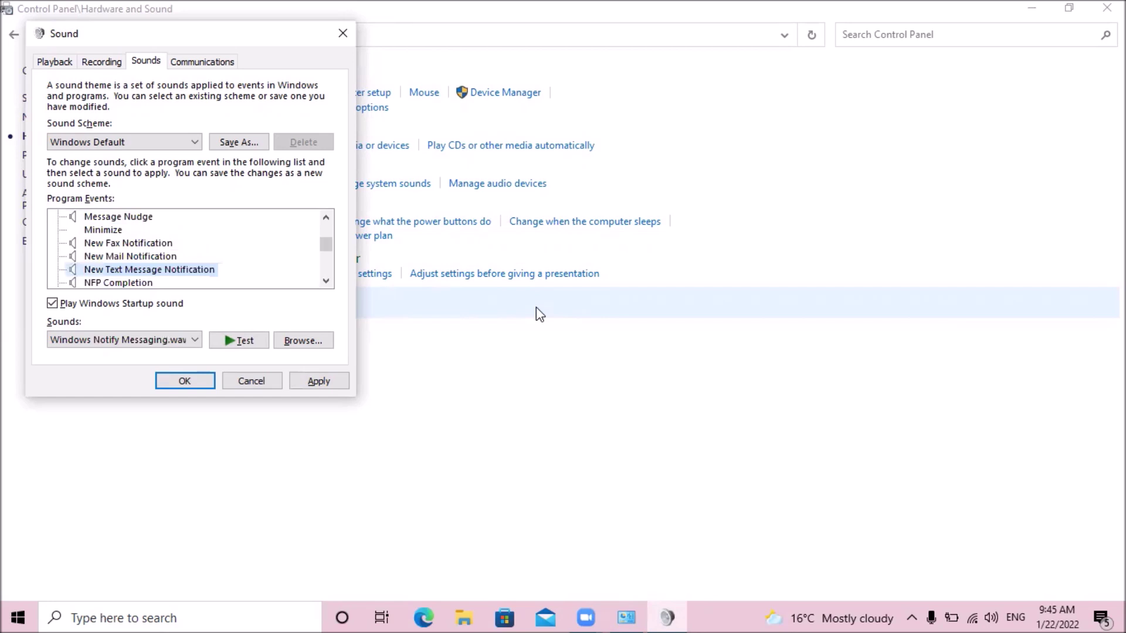
{"action": "key", "text": "Down"}
{"action": "key", "text": "Down"}
{"action": "key", "text": "Down"}
{"action": "key", "text": "Down"}
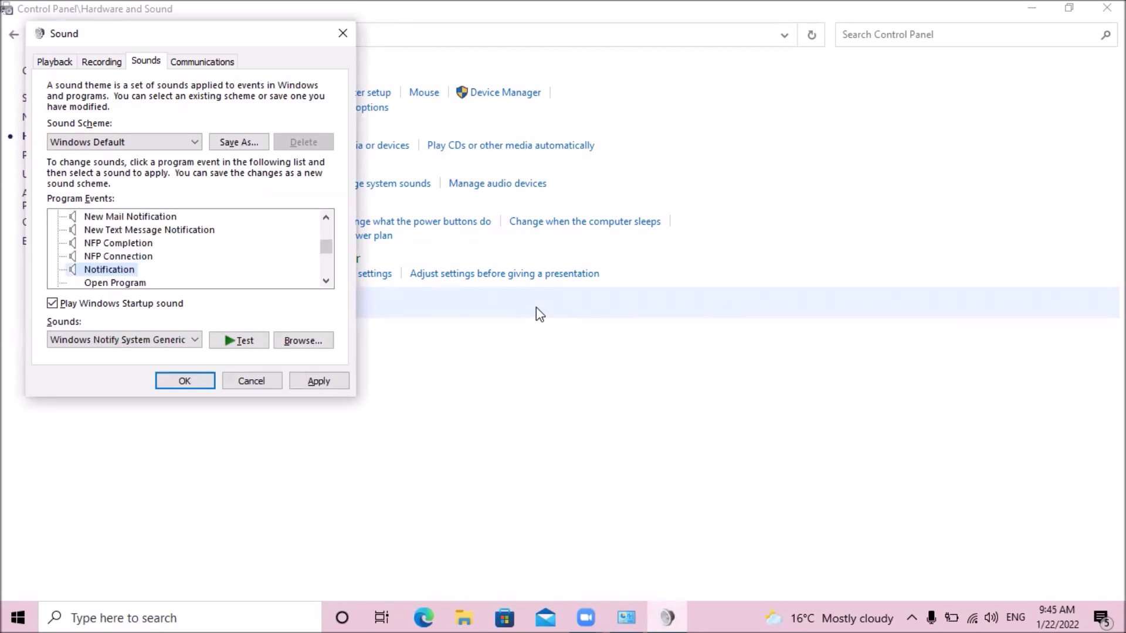
{"action": "key", "text": "Up"}
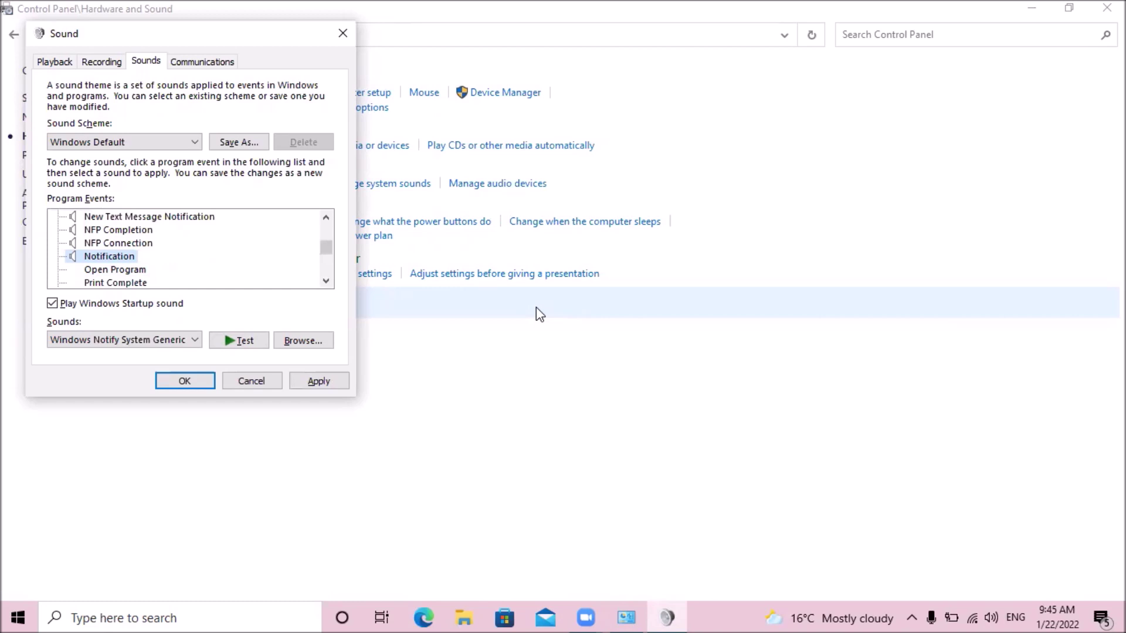
Assign the Alarm02.wav sound to the Open Program event, save the sound settings and close the Control Panel
{"action": "key", "text": "Down"}
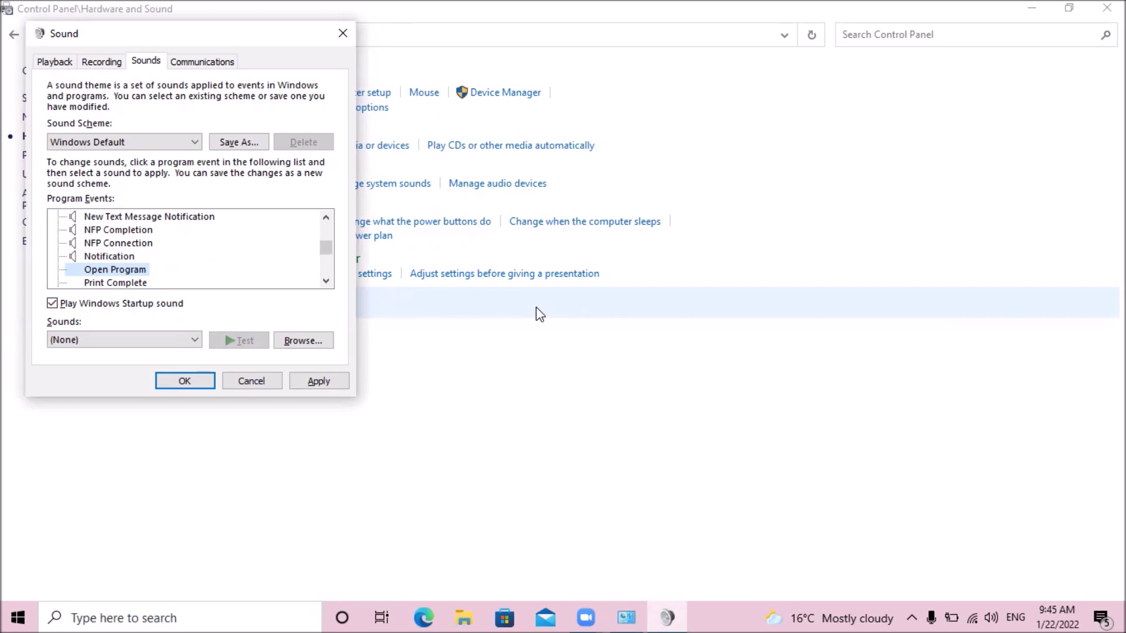
{"action": "key", "text": "Tab"}
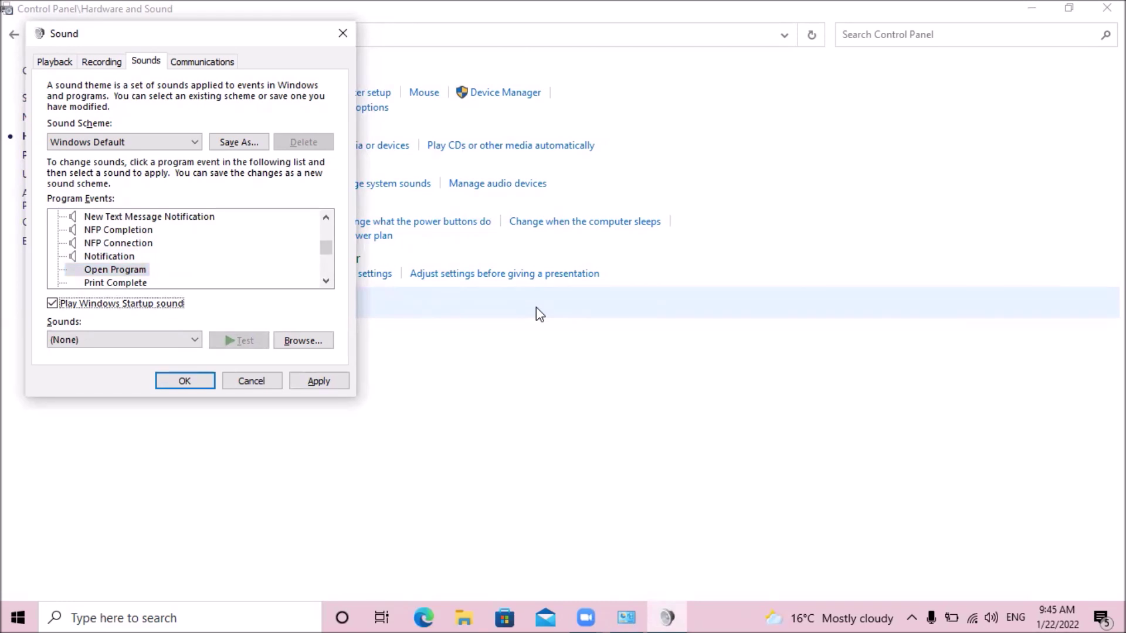
{"action": "key", "text": "Tab"}
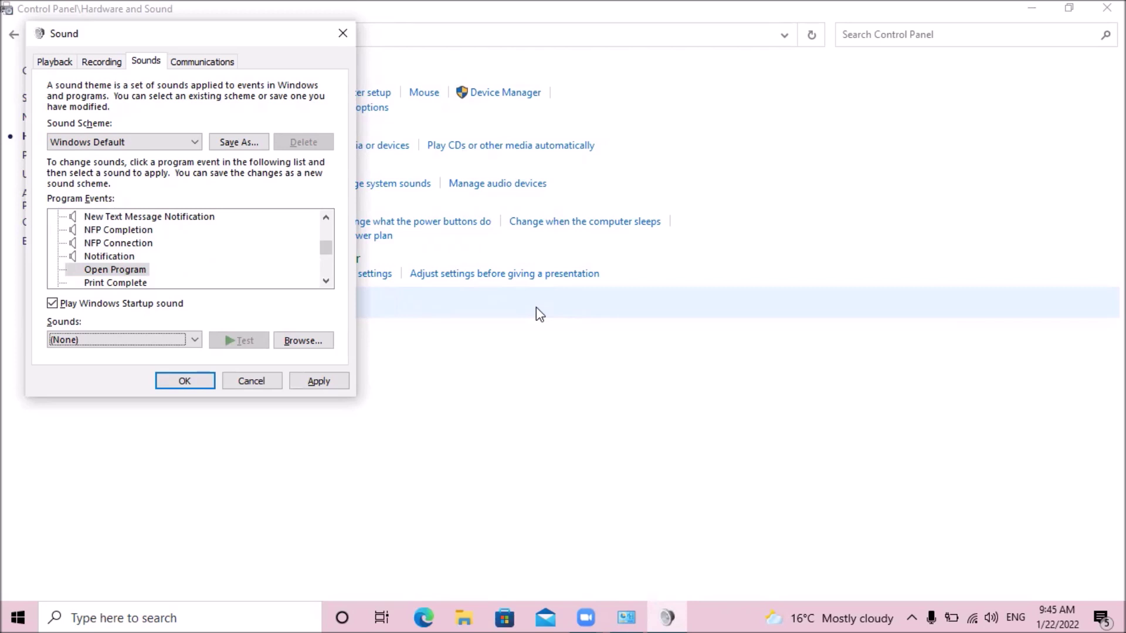
{"action": "key", "text": "Down"}
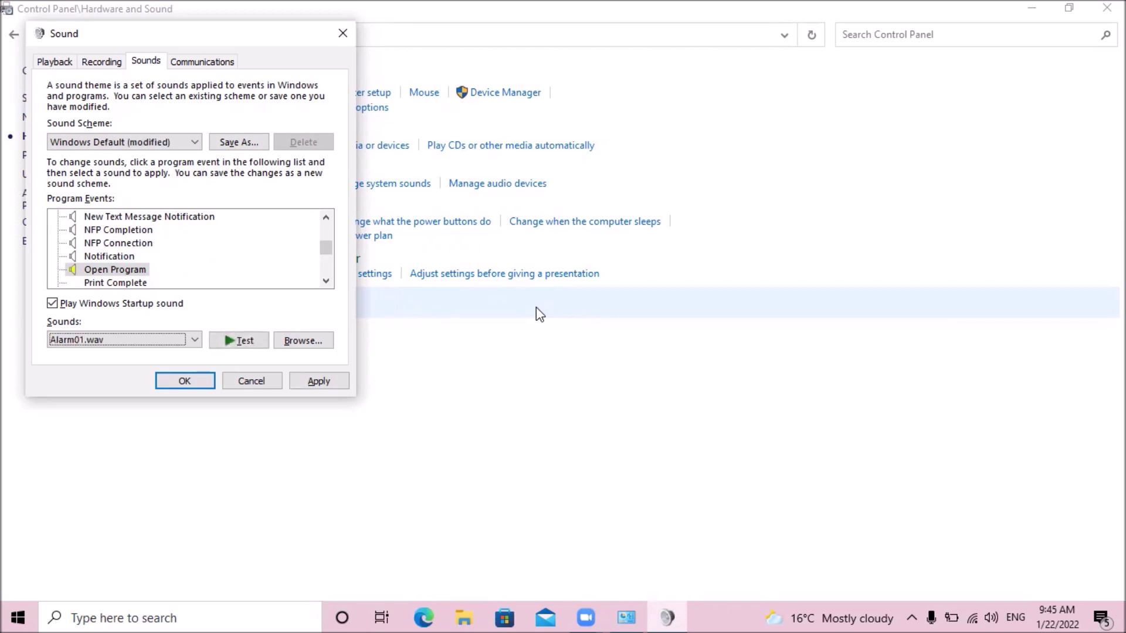
{"action": "key", "text": "Down"}
{"action": "key", "text": "Tab"}
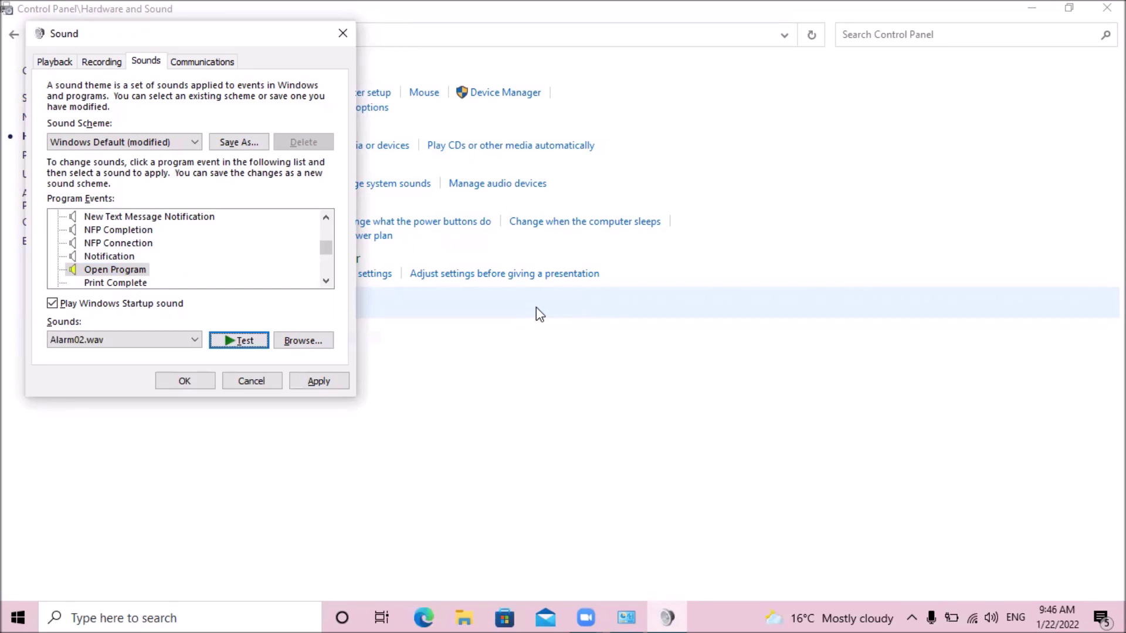
{"action": "key", "text": "Tab"}
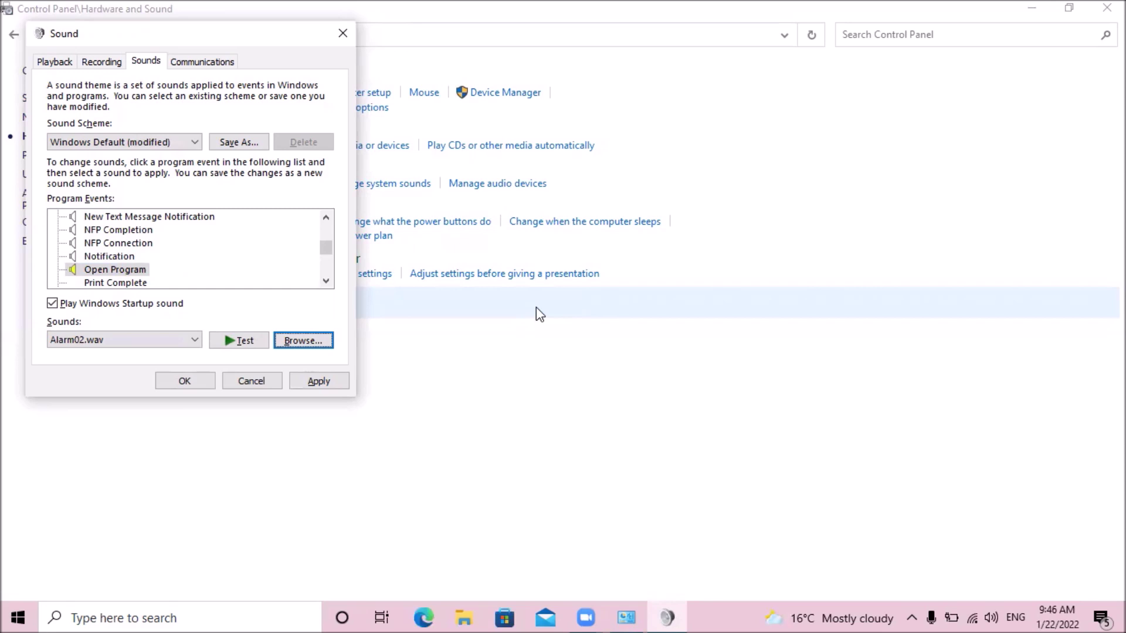
{"action": "key", "text": "Tab"}
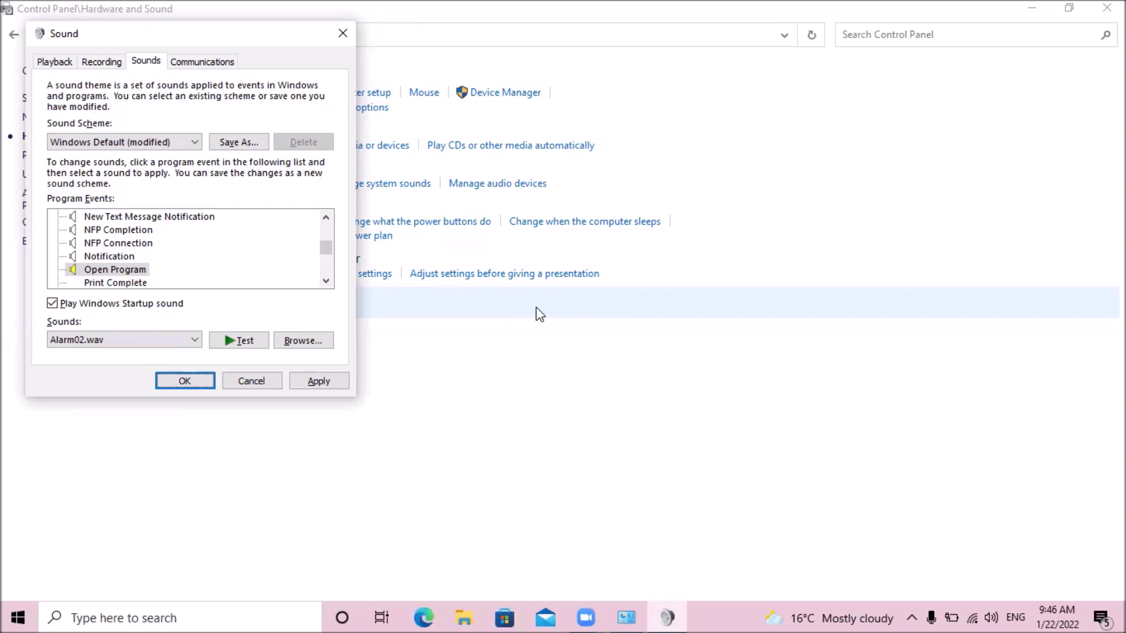
{"action": "key", "text": "Return"}
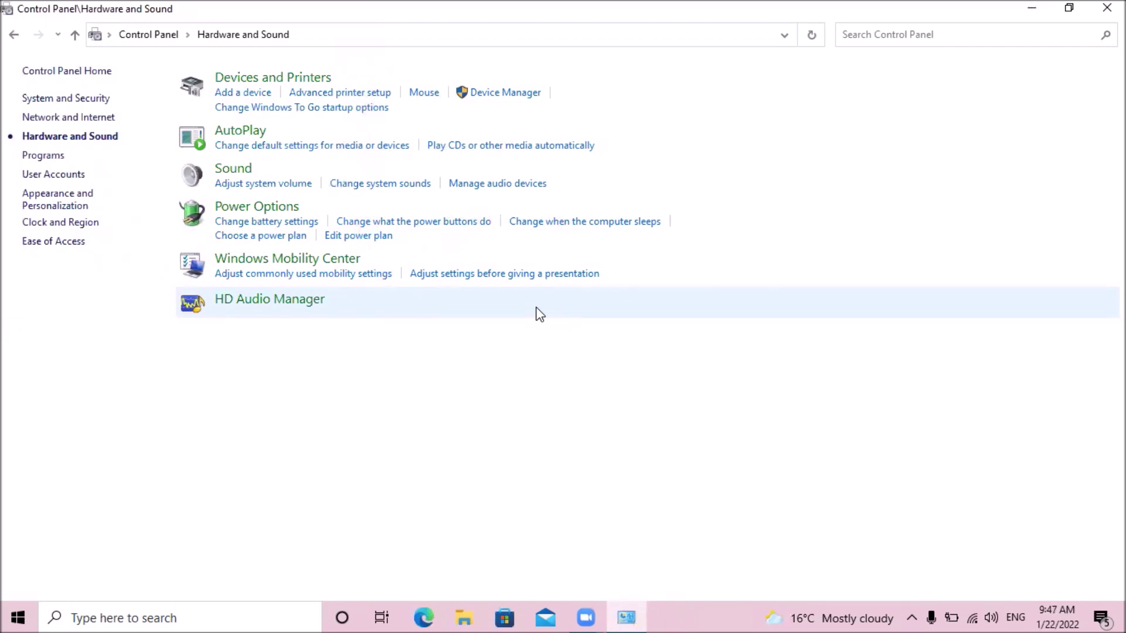
{"action": "key", "text": "alt+F4"}
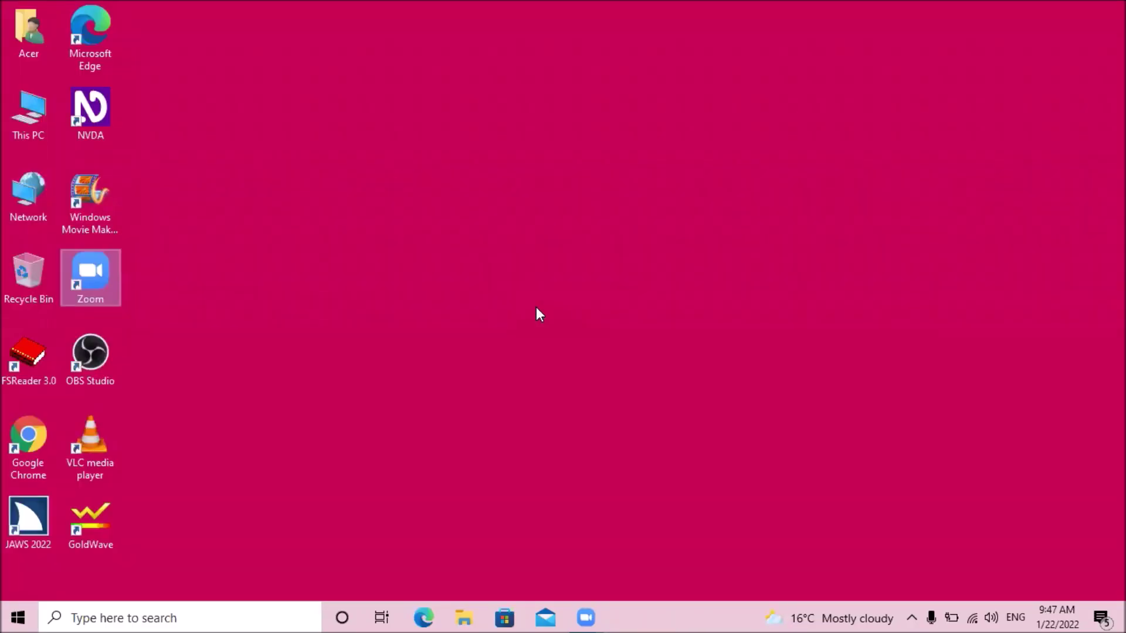
Open This PC from the desktop to test the sound for opening a program, and close its window
{"action": "key", "text": "t"}
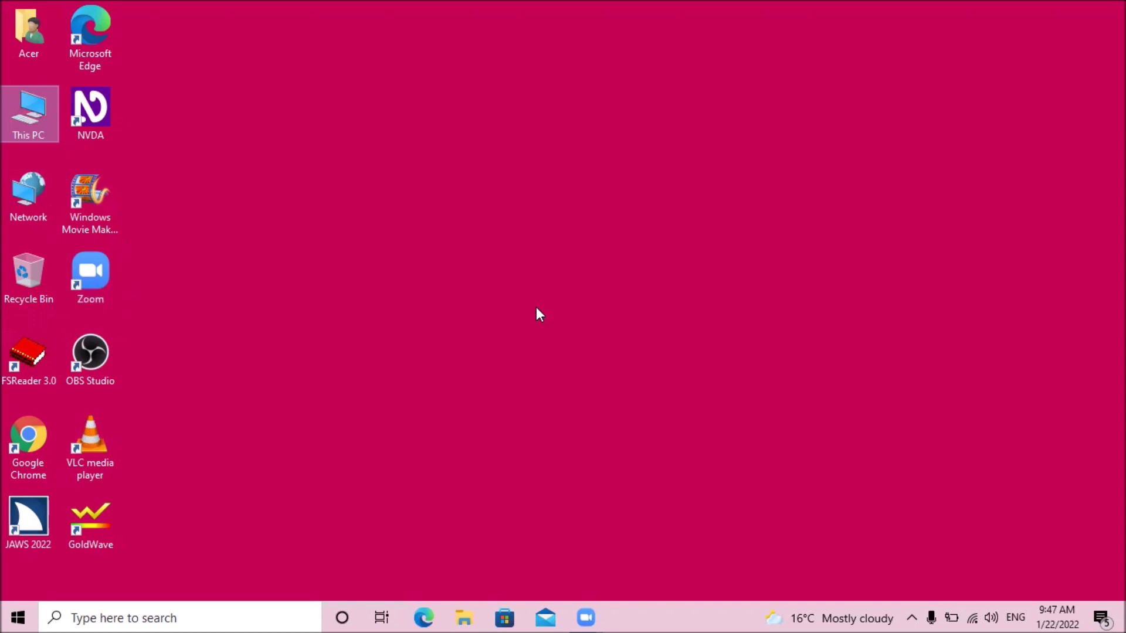
{"action": "key", "text": "Return"}
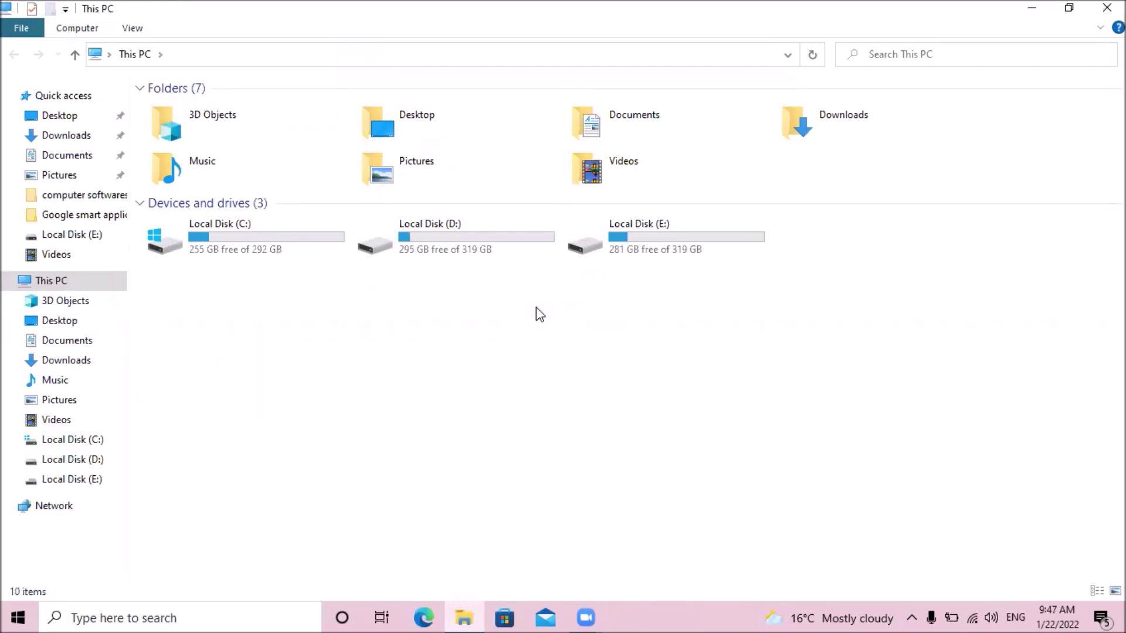
{"action": "key", "text": "alt+F4"}
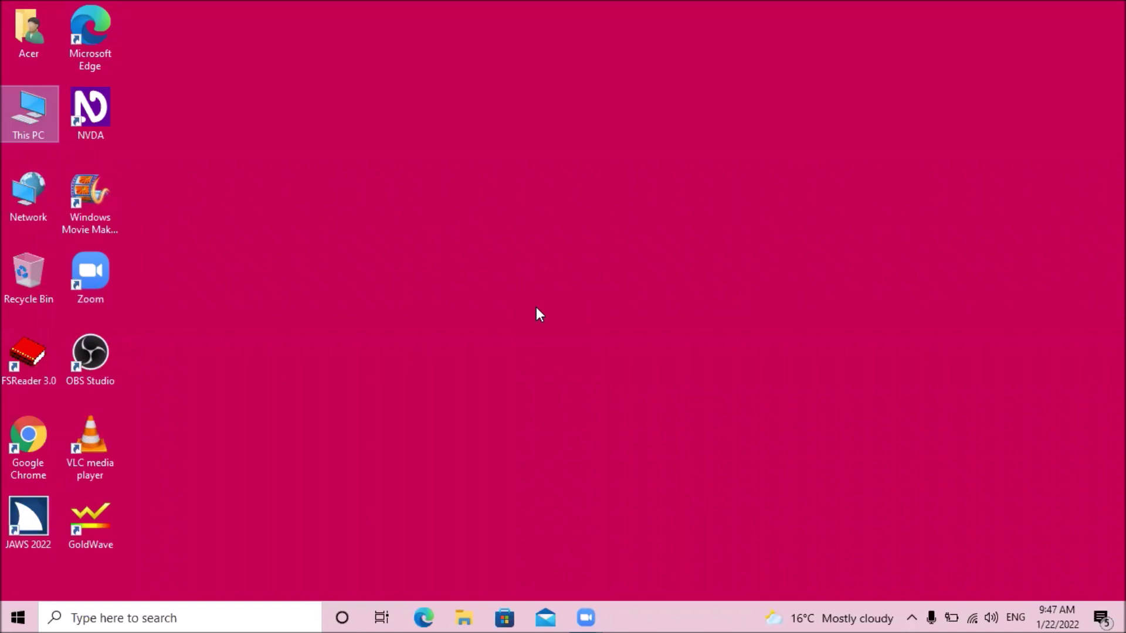
Search for the Settings app from the Start menu and open it
{"action": "key", "text": "super"}
{"action": "type", "text": "s"}
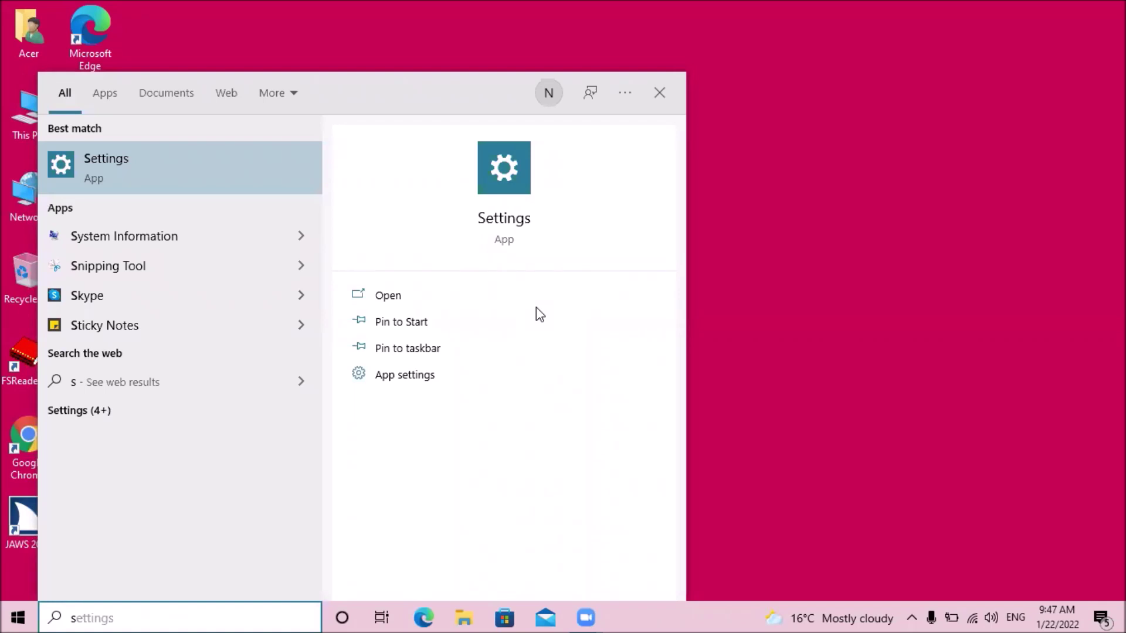
{"action": "key", "text": "Return"}
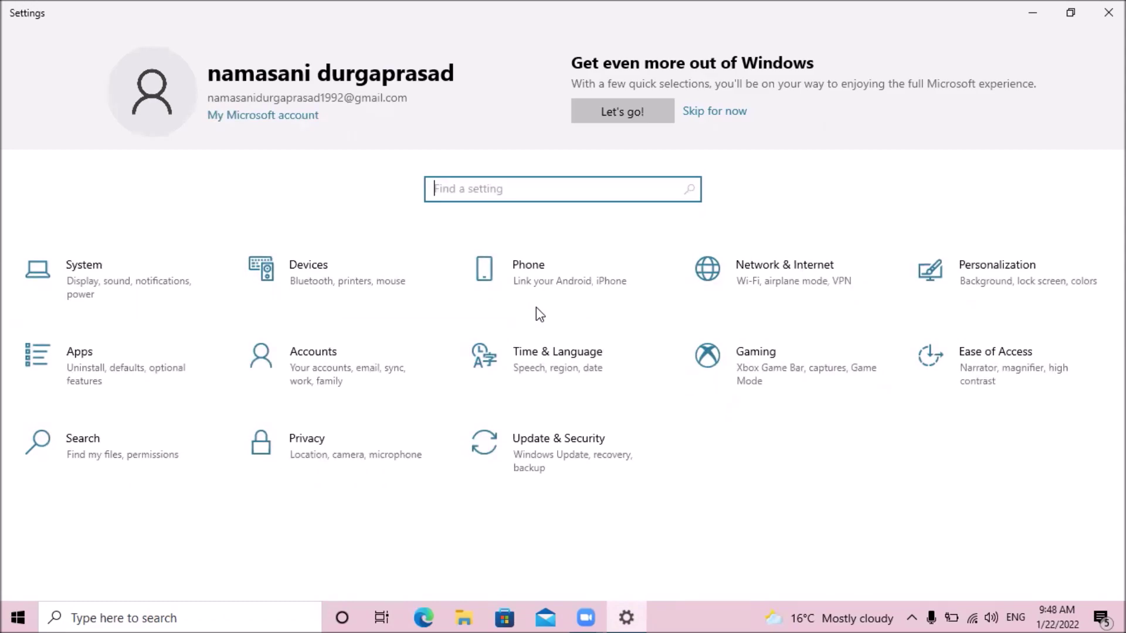
Close Settings, then find the Control Panel through the Start search and open it
{"action": "key", "text": "alt+F4"}
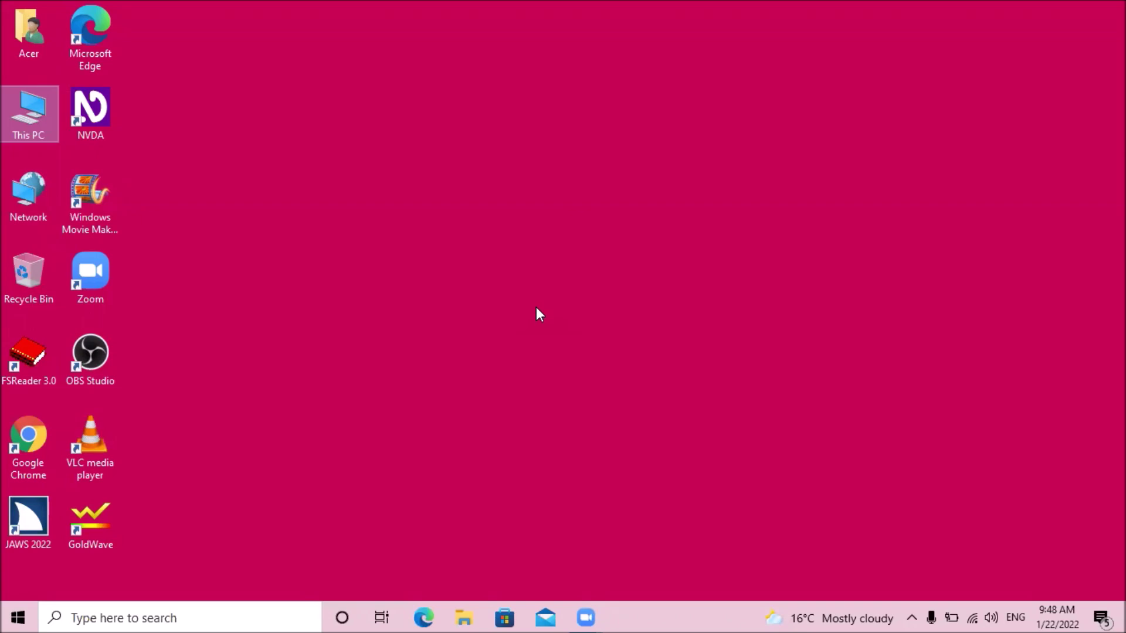
{"action": "key", "text": "super"}
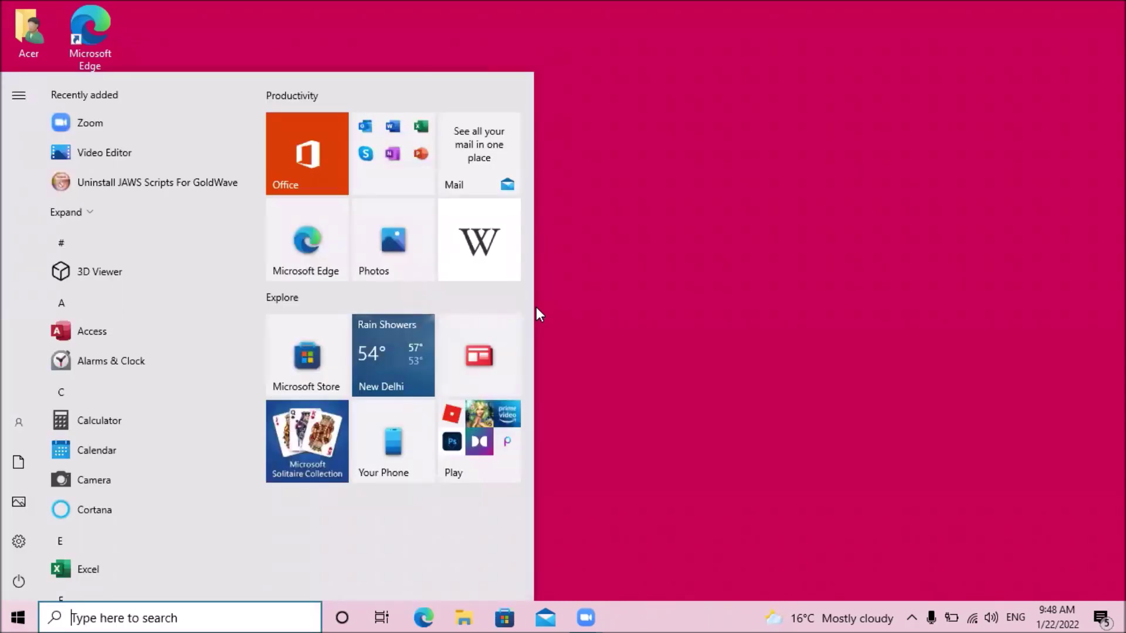
{"action": "type", "text": "c"}
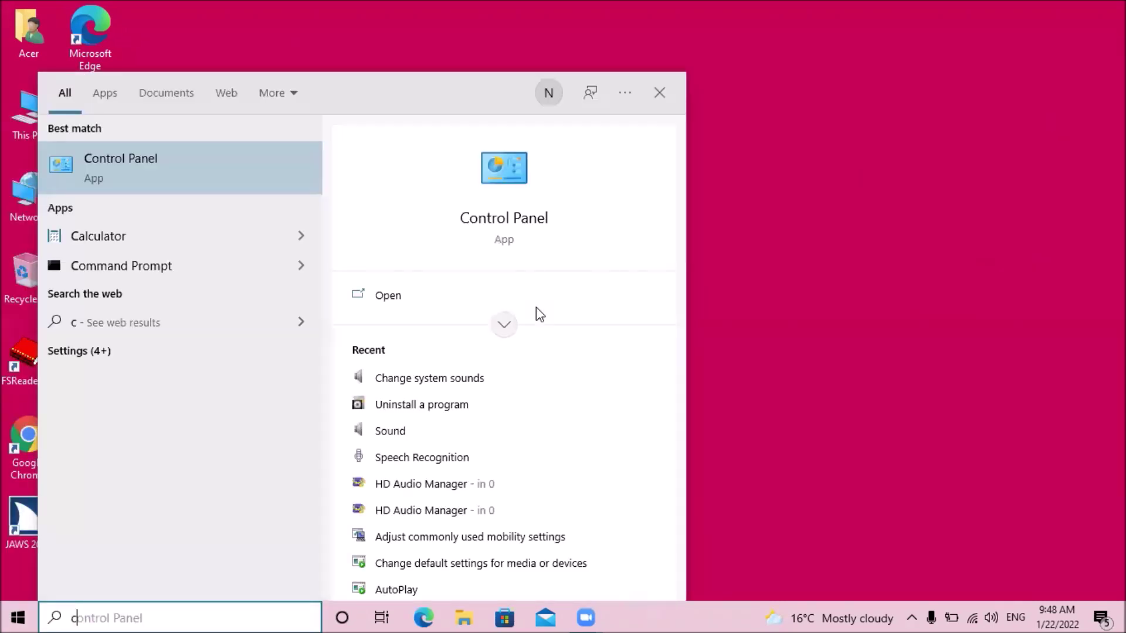
{"action": "key", "text": "Return"}
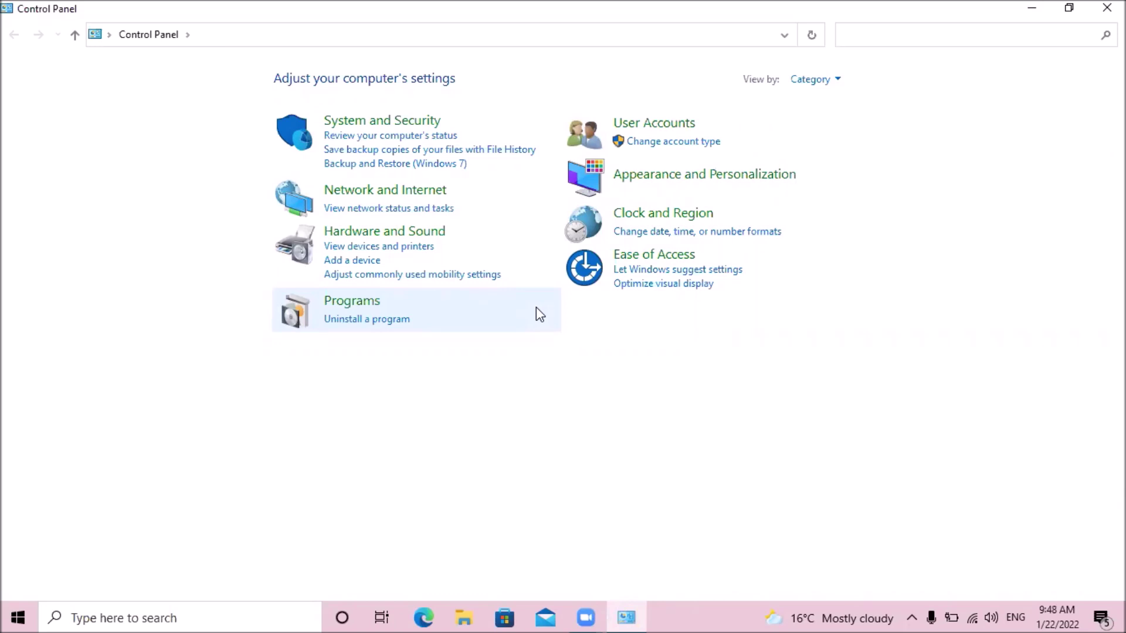
Open the Hardware and Sound category of the Control Panel
{"action": "key", "text": "Tab"}
{"action": "key", "text": "Tab"}
{"action": "key", "text": "Tab"}
{"action": "key", "text": "Tab"}
{"action": "key", "text": "Tab"}
{"action": "key", "text": "Tab"}
{"action": "key", "text": "Tab"}
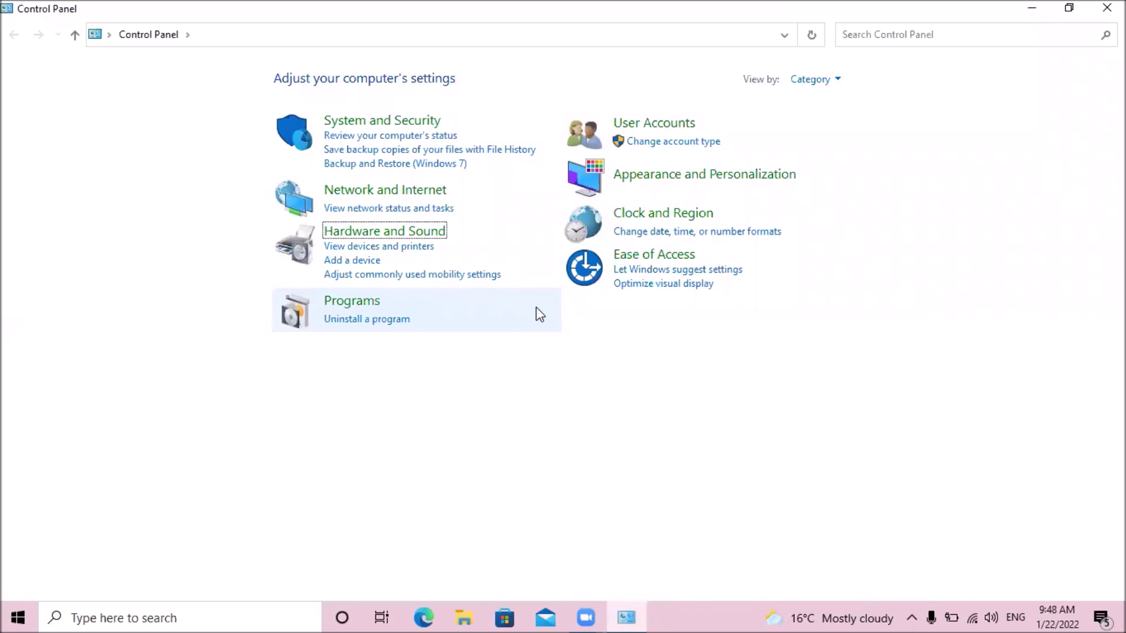
{"action": "key", "text": "Return"}
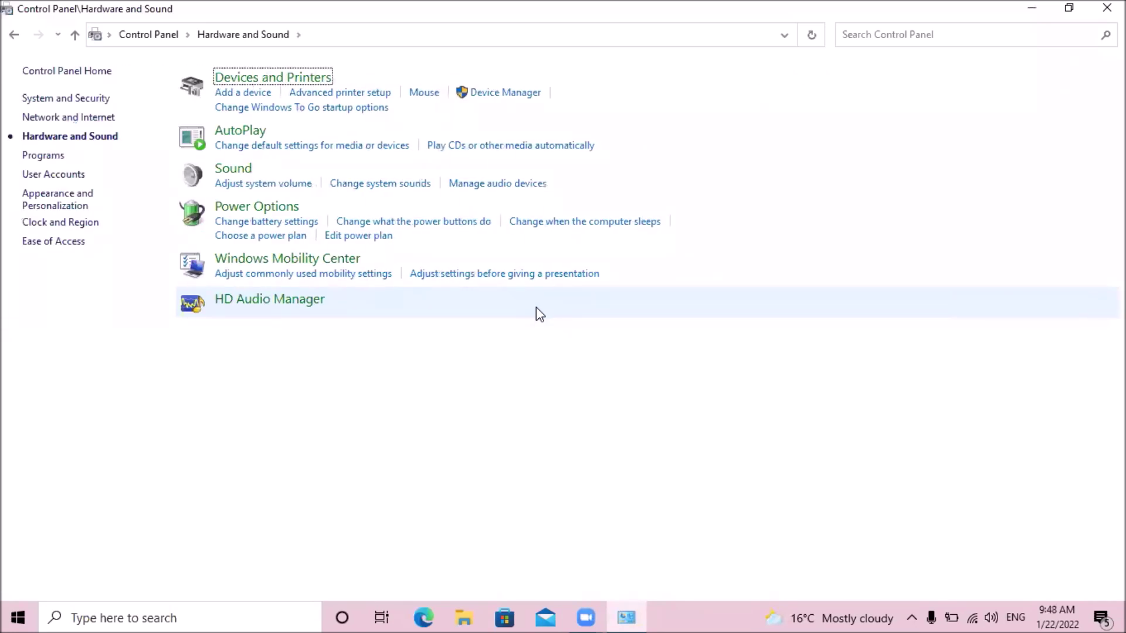
Open the Change system sounds settings under Sound
{"action": "key", "text": "Tab"}
{"action": "key", "text": "Tab"}
{"action": "key", "text": "Tab"}
{"action": "key", "text": "Tab"}
{"action": "key", "text": "Tab"}
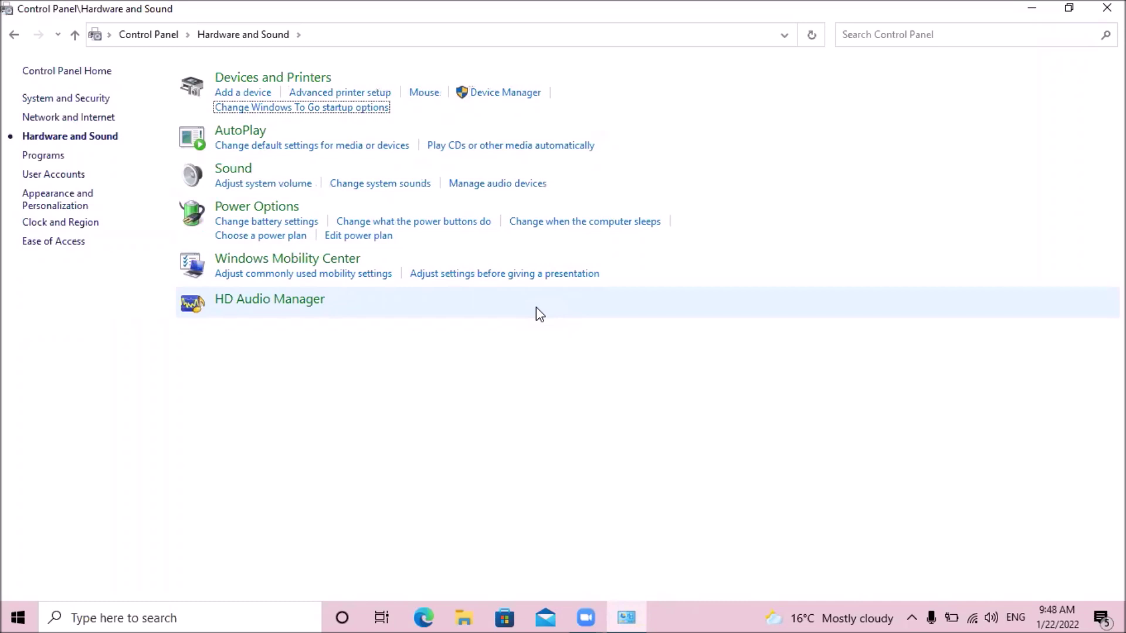
{"action": "key", "text": "Tab"}
{"action": "key", "text": "Tab"}
{"action": "key", "text": "Tab"}
{"action": "key", "text": "Tab"}
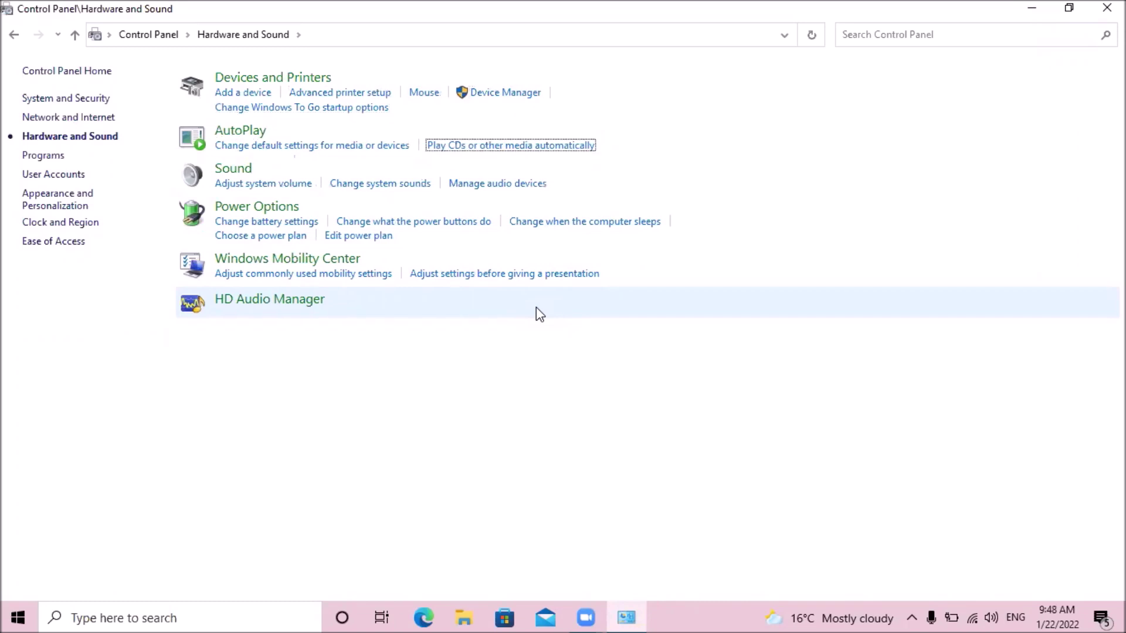
{"action": "key", "text": "Tab"}
{"action": "key", "text": "Tab"}
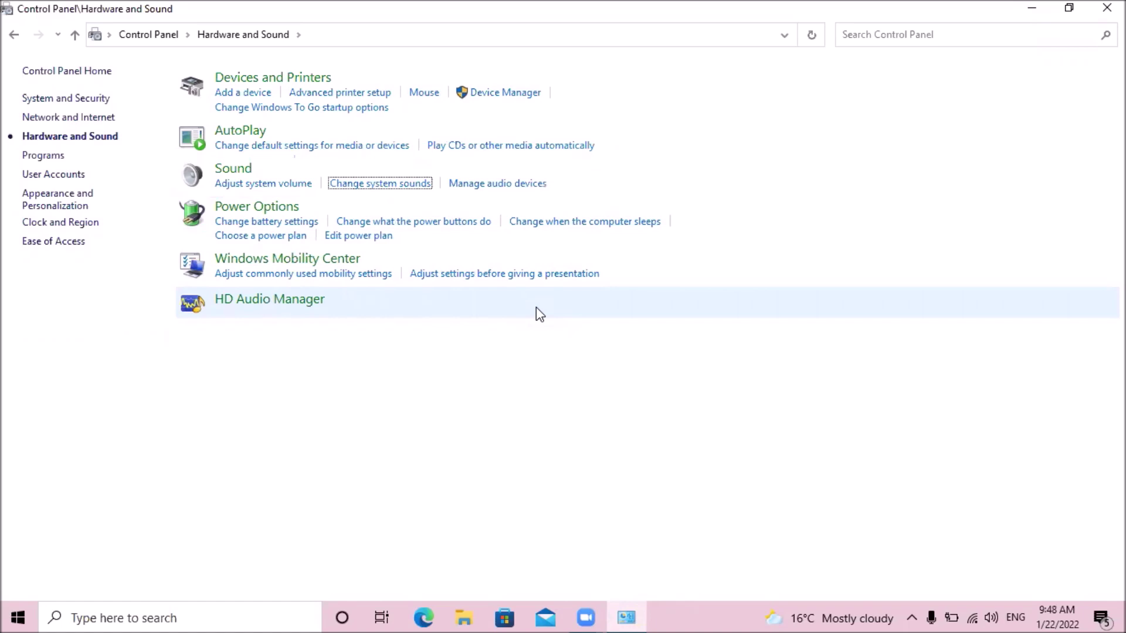
{"action": "key", "text": "Return"}
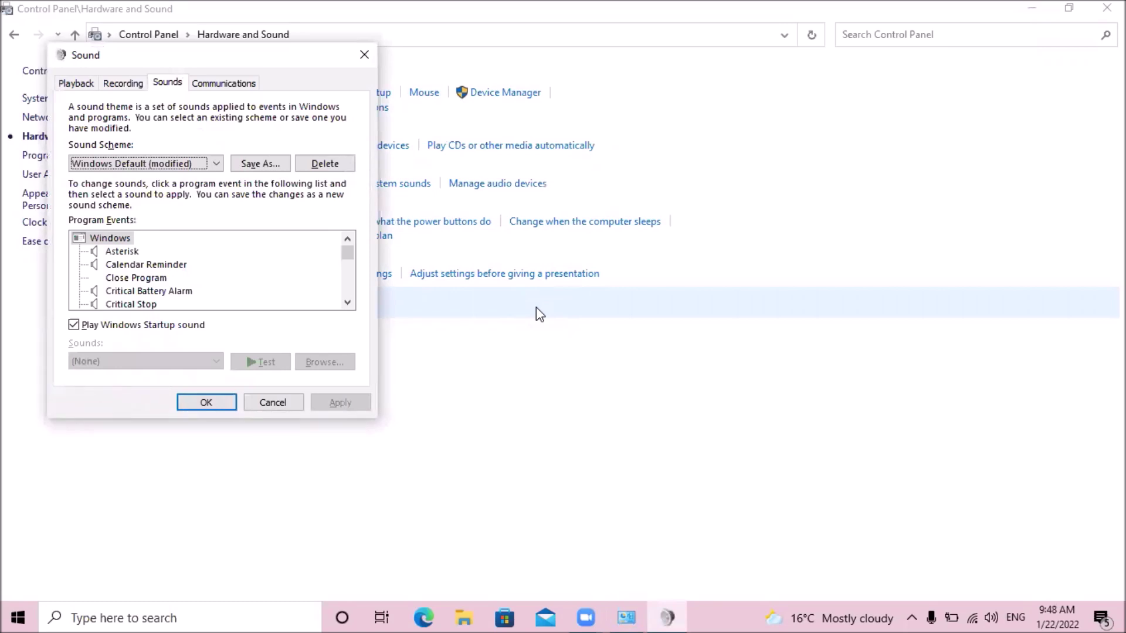
Assign the Alarm06.wav sound to the Select program event, save the sound settings and close the Control Panel
{"action": "key", "text": "Tab"}
{"action": "key", "text": "Tab"}
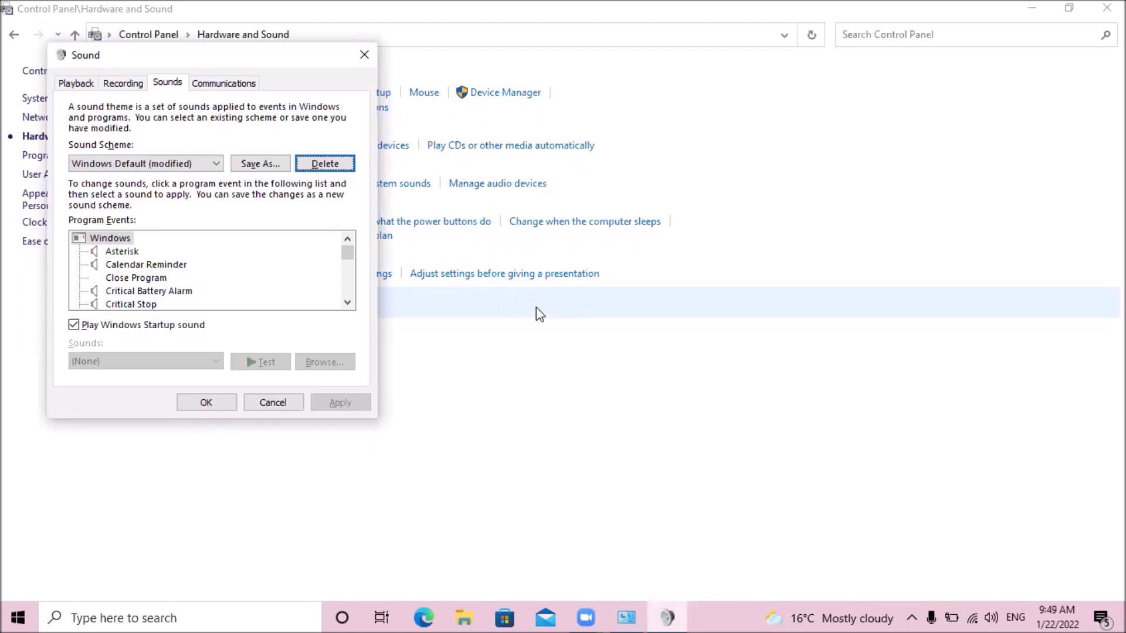
{"action": "key", "text": "Tab"}
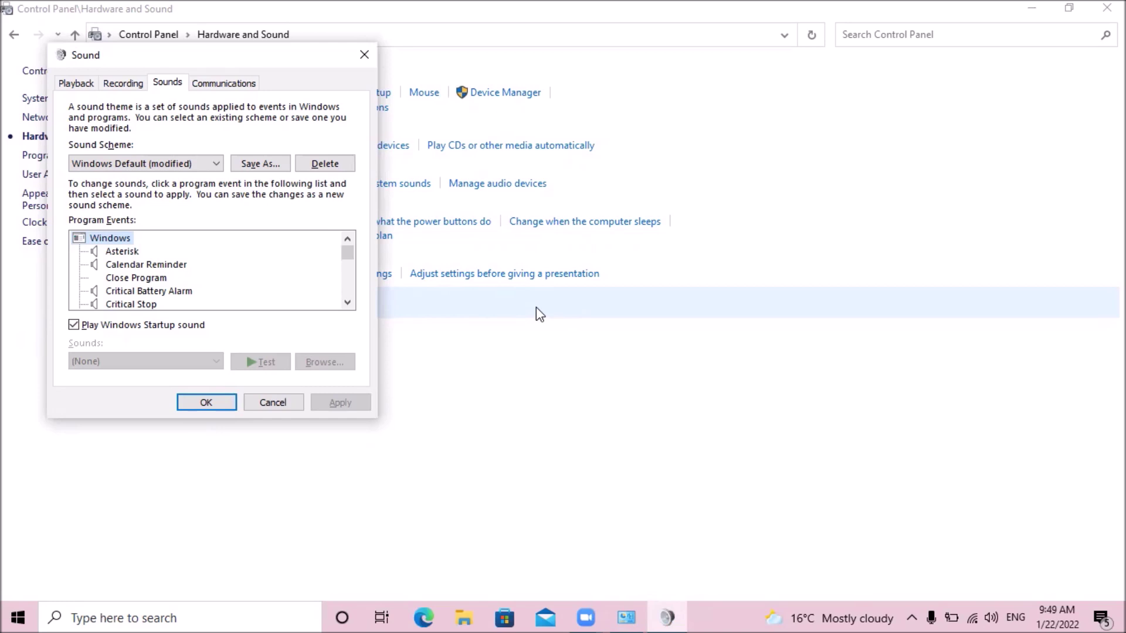
{"action": "key", "text": "Down"}
{"action": "key", "text": "Down"}
{"action": "key", "text": "Down"}
{"action": "key", "text": "Down"}
{"action": "key", "text": "Down"}
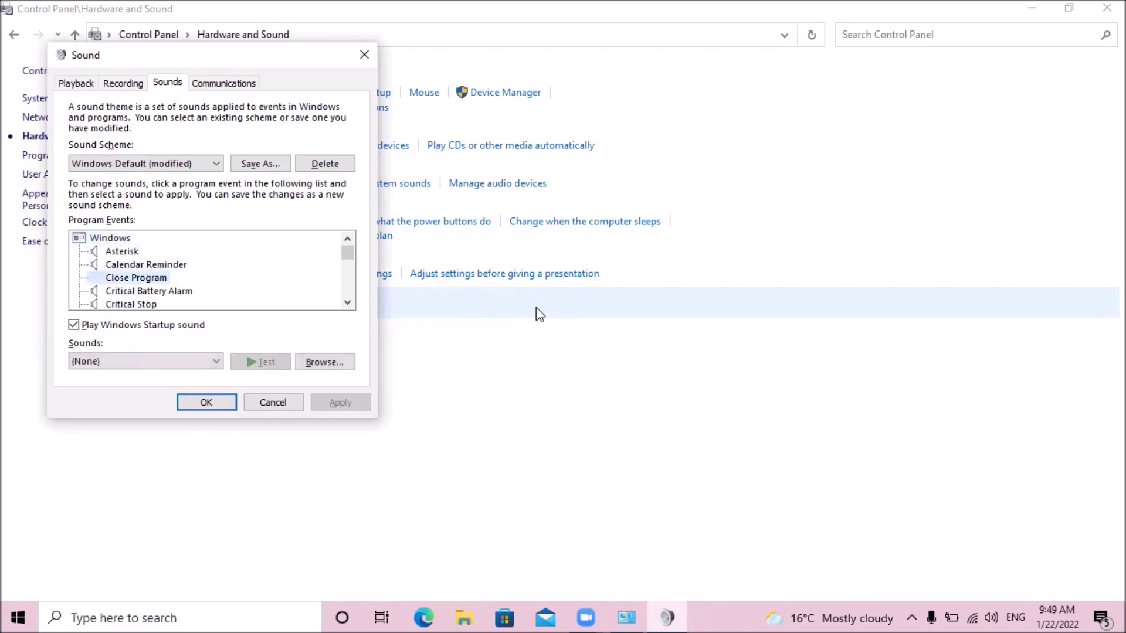
{"action": "key", "text": "Down"}
{"action": "key", "text": "Down"}
{"action": "key", "text": "Down"}
{"action": "key", "text": "Down"}
{"action": "key", "text": "Down"}
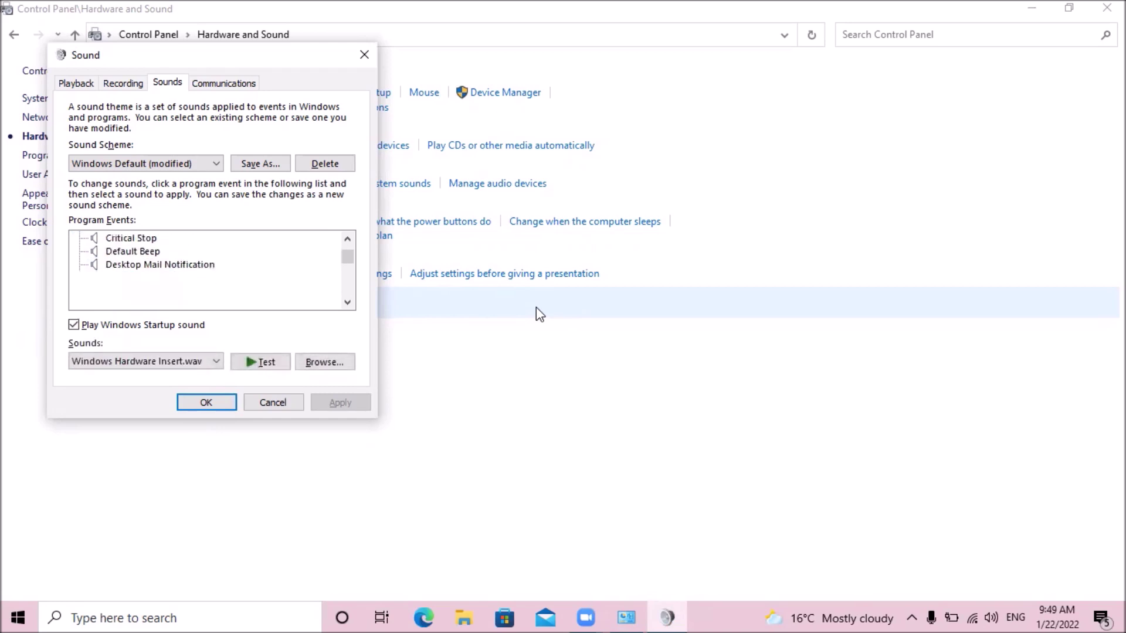
{"action": "key", "text": "Down"}
{"action": "key", "text": "Down"}
{"action": "key", "text": "Down"}
{"action": "key", "text": "Down"}
{"action": "key", "text": "Down"}
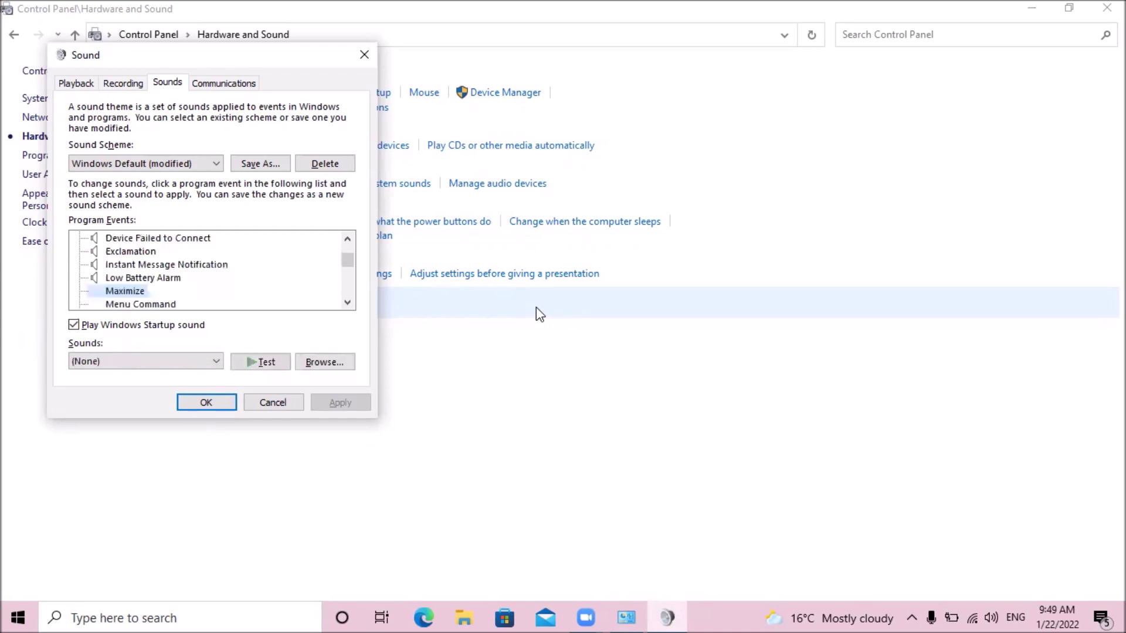
{"action": "key", "text": "Down"}
{"action": "key", "text": "Down"}
{"action": "key", "text": "Down"}
{"action": "key", "text": "Down"}
{"action": "key", "text": "Down"}
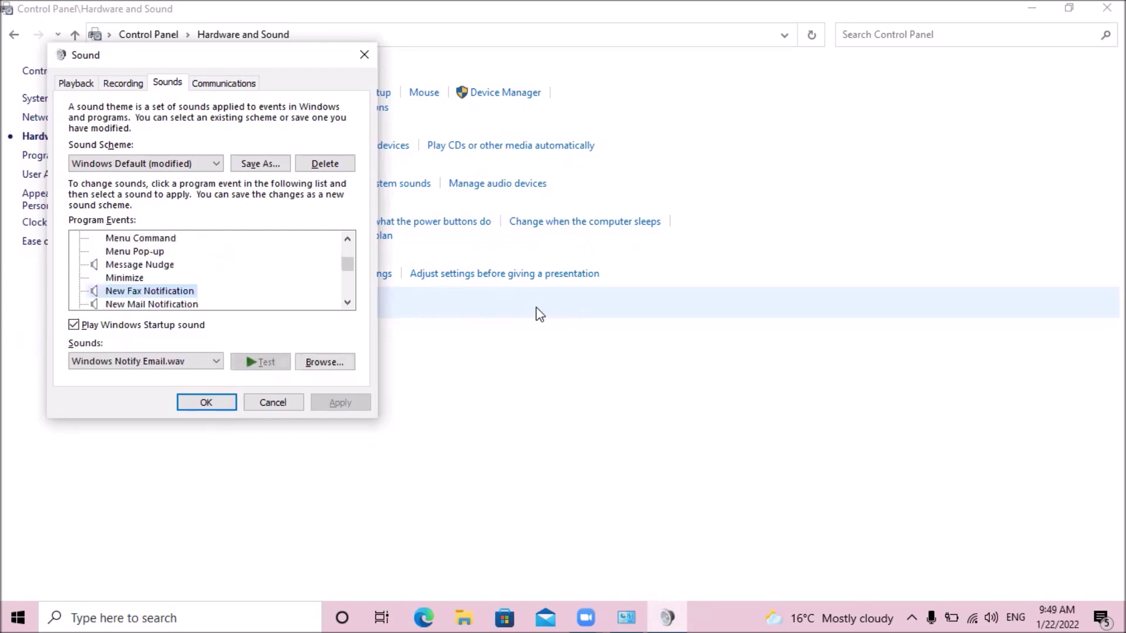
{"action": "key", "text": "Down"}
{"action": "key", "text": "Down"}
{"action": "key", "text": "Down"}
{"action": "key", "text": "Down"}
{"action": "key", "text": "Down"}
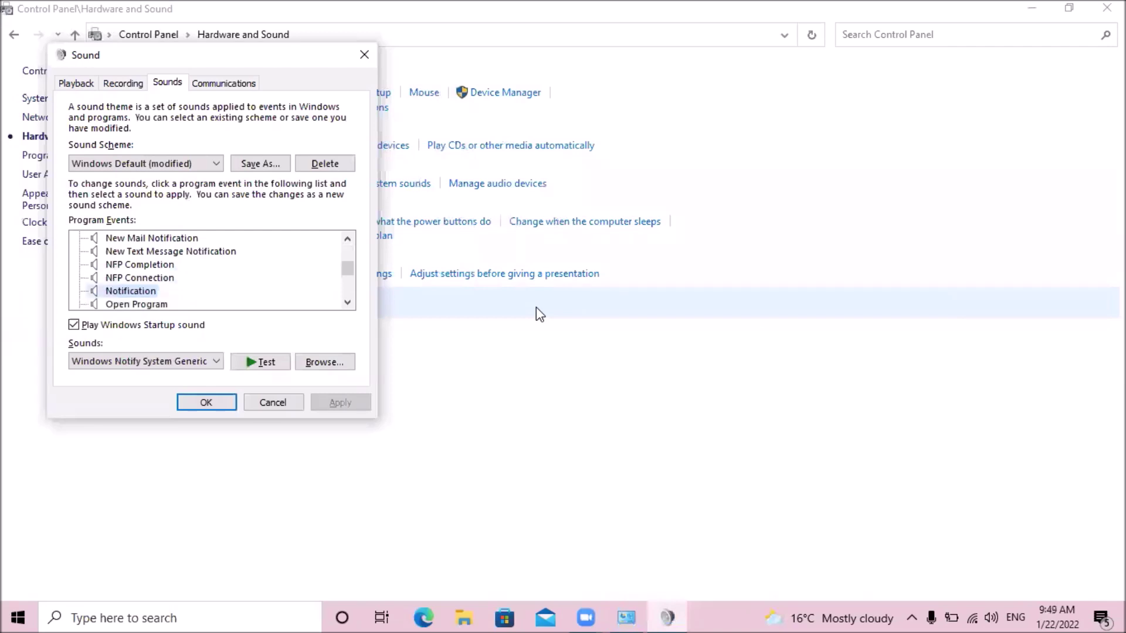
{"action": "key", "text": "Down"}
{"action": "key", "text": "Down"}
{"action": "key", "text": "Down"}
{"action": "key", "text": "Down"}
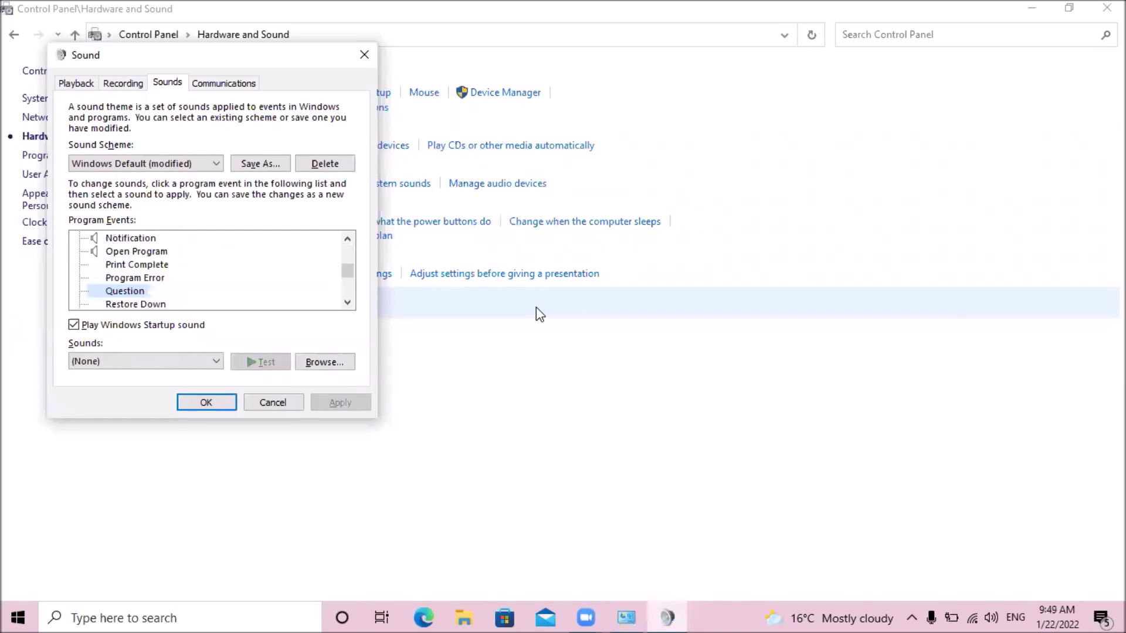
{"action": "key", "text": "Down"}
{"action": "key", "text": "Down"}
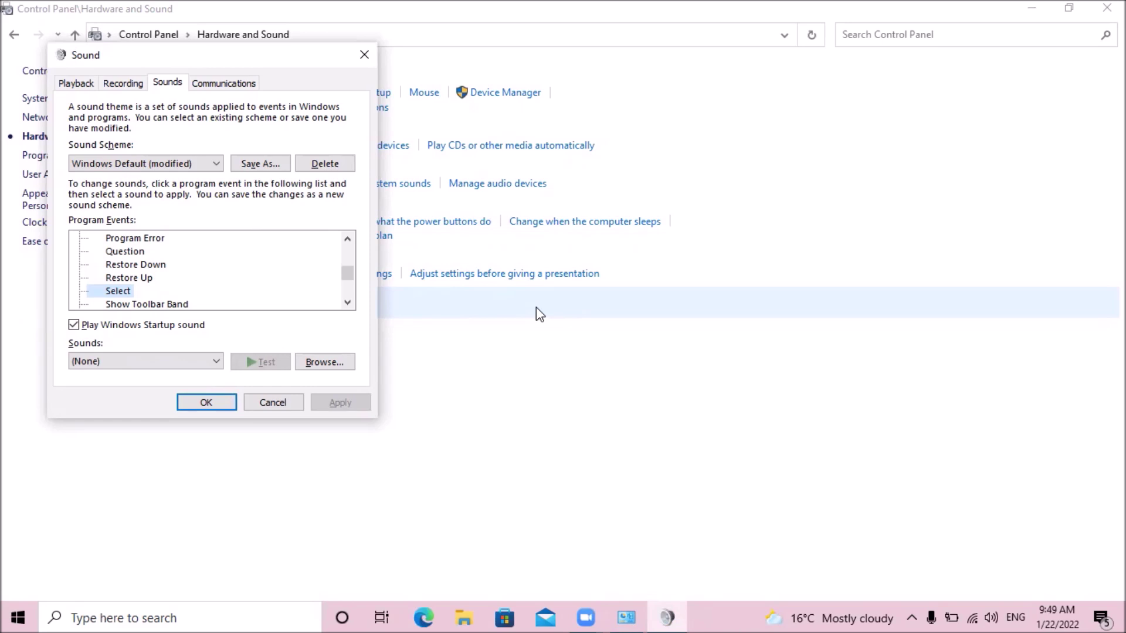
{"action": "key", "text": "Tab"}
{"action": "key", "text": "Tab"}
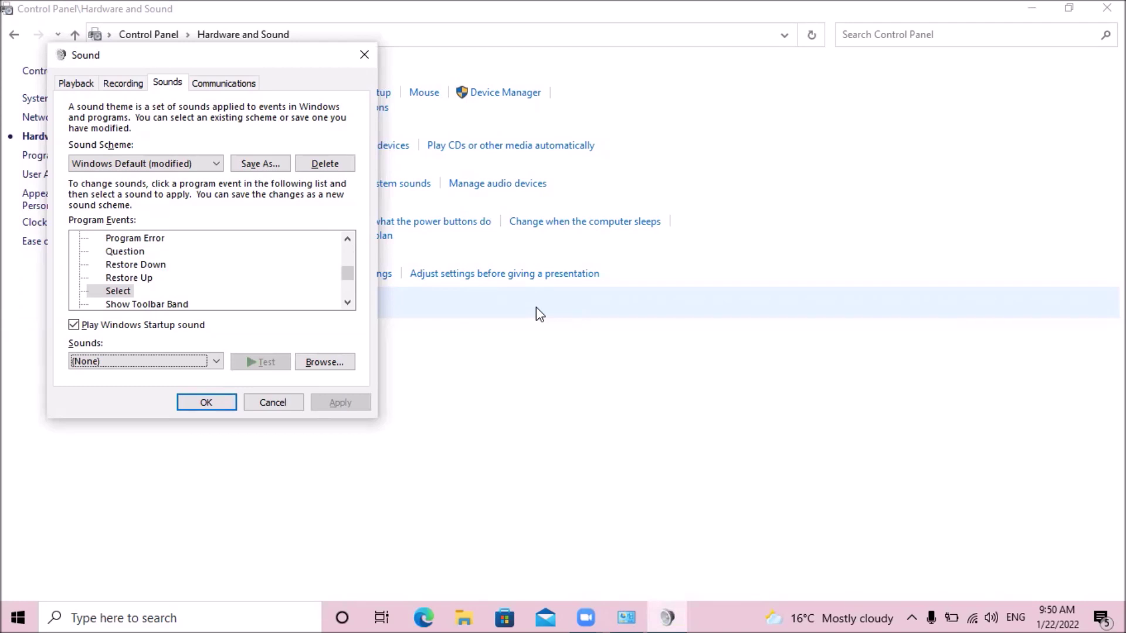
{"action": "key", "text": "Down"}
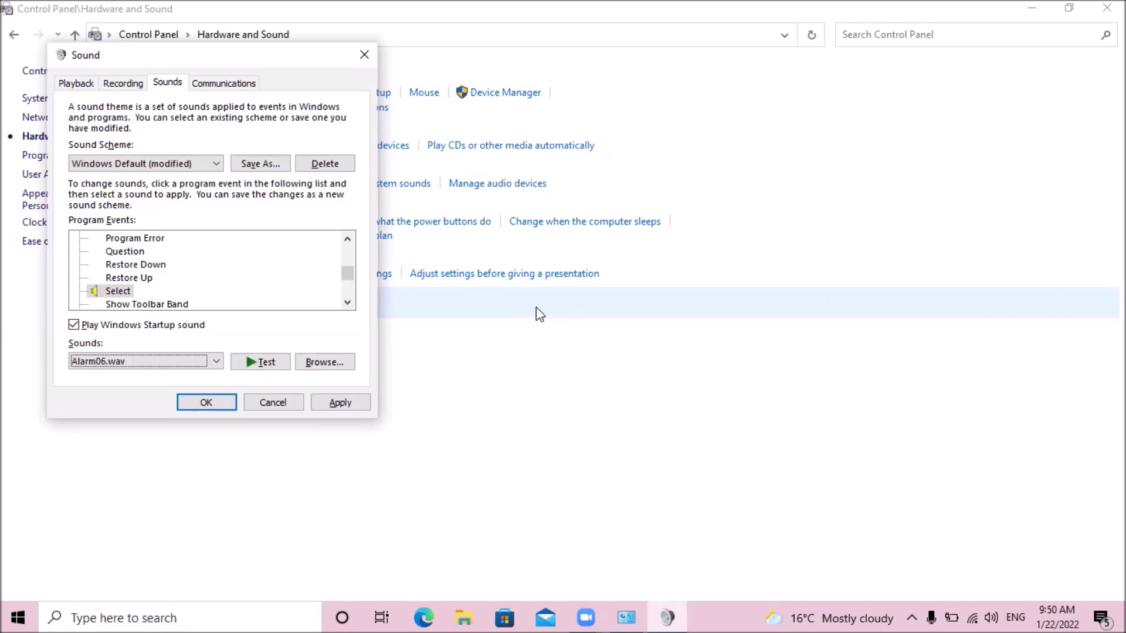
{"action": "key", "text": "Tab"}
{"action": "key", "text": "Tab"}
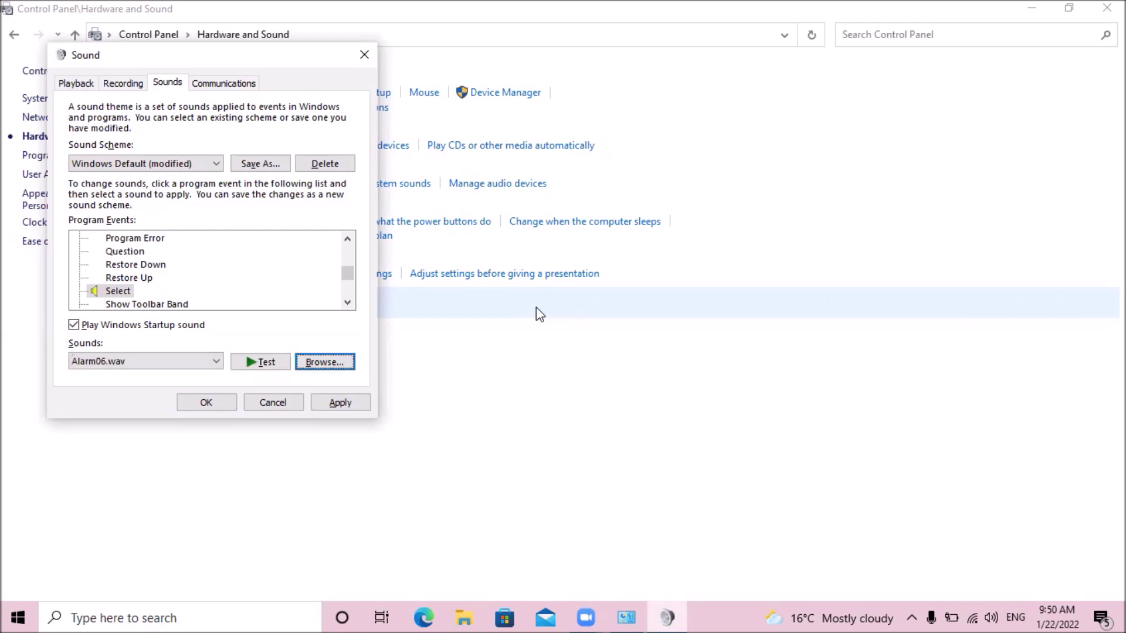
{"action": "key", "text": "Tab"}
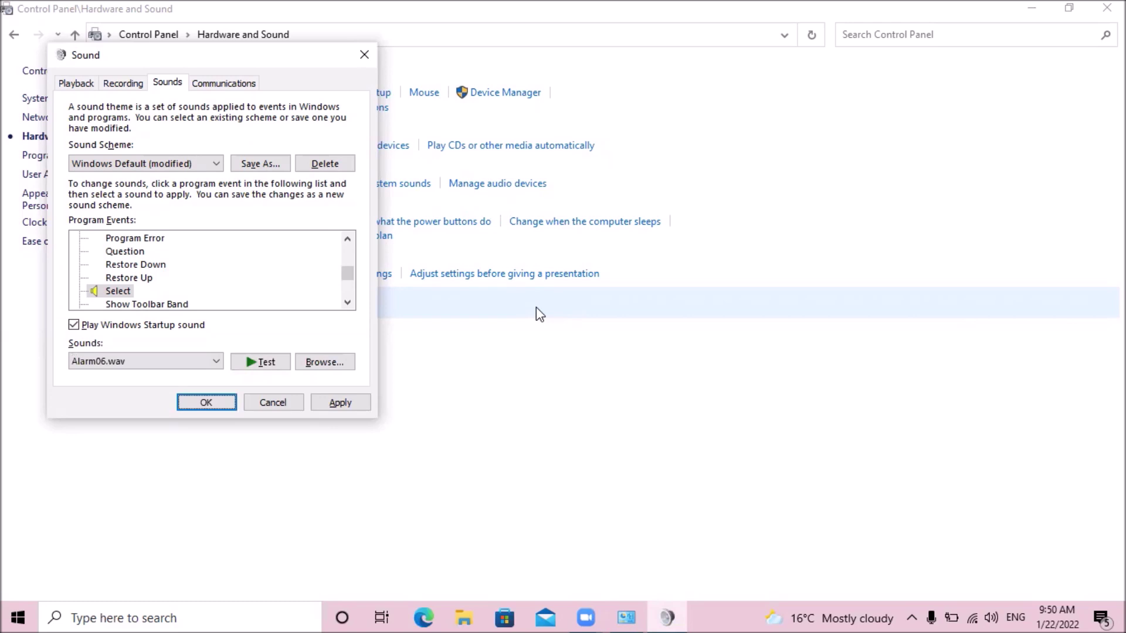
{"action": "key", "text": "Return"}
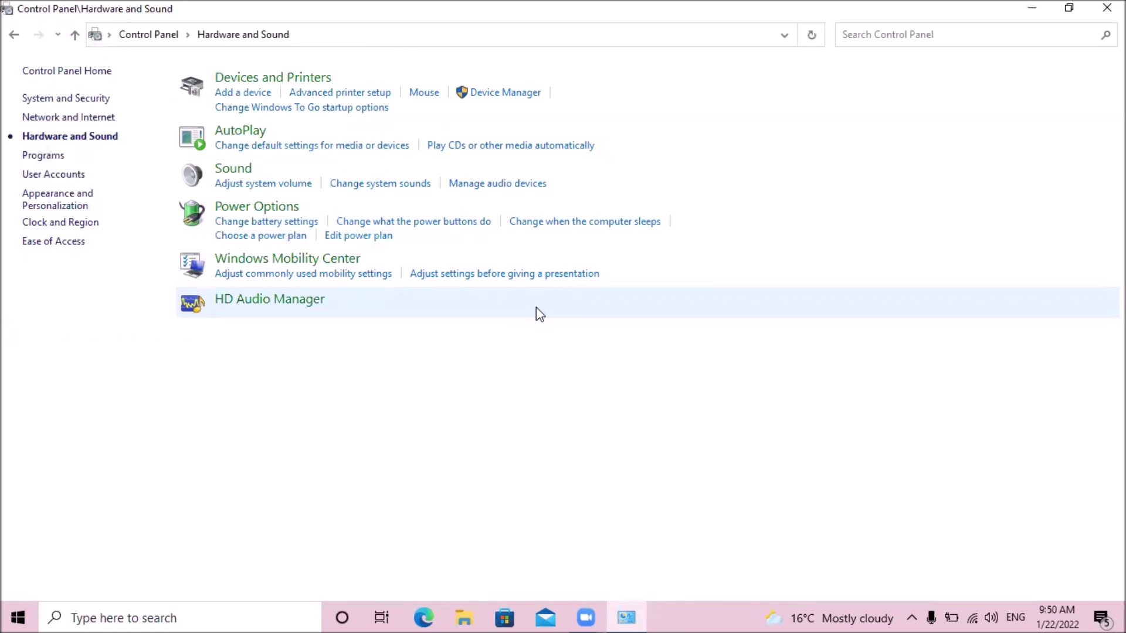
{"action": "key", "text": "alt+F4"}
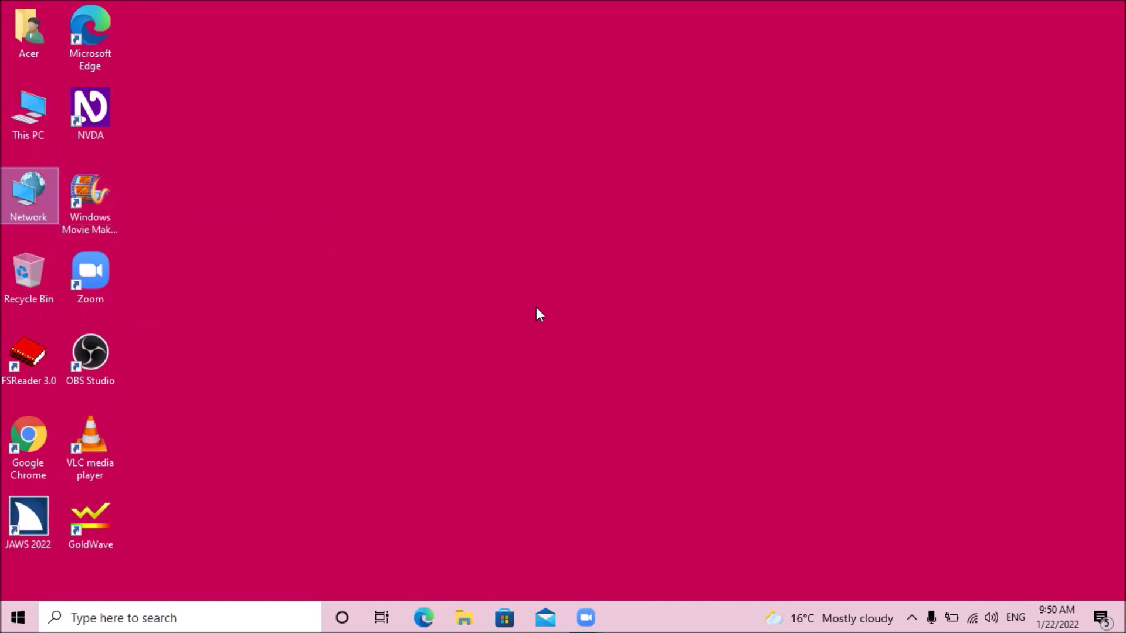
Move the selection through the desktop icons from Network to JAWS 2022 to test the Select sound
{"action": "key", "text": "Down"}
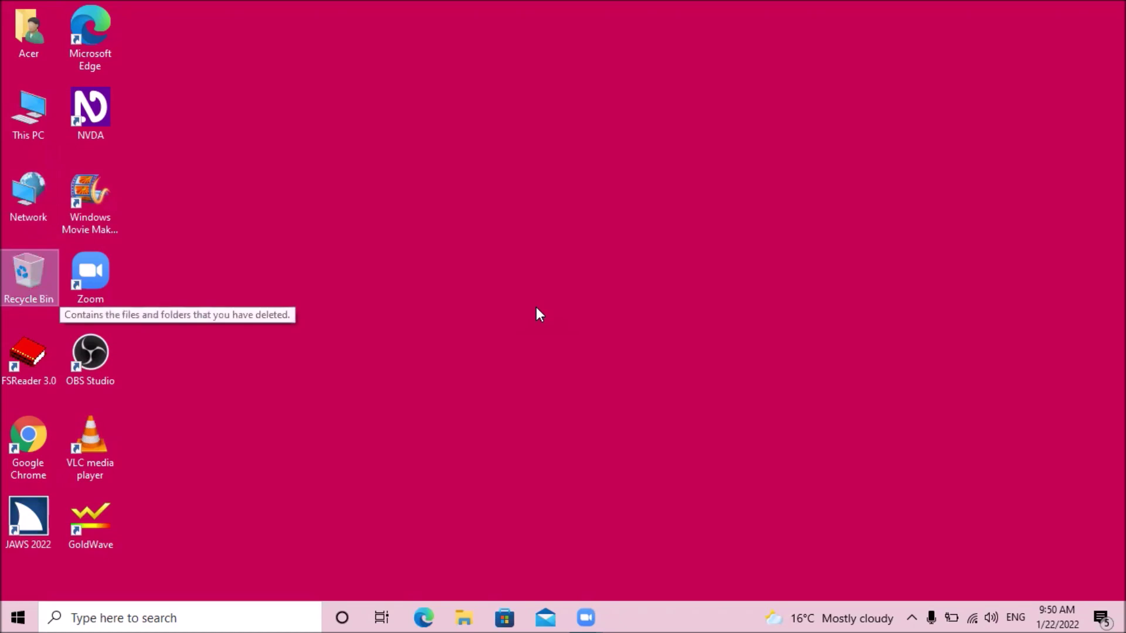
{"action": "key", "text": "Down"}
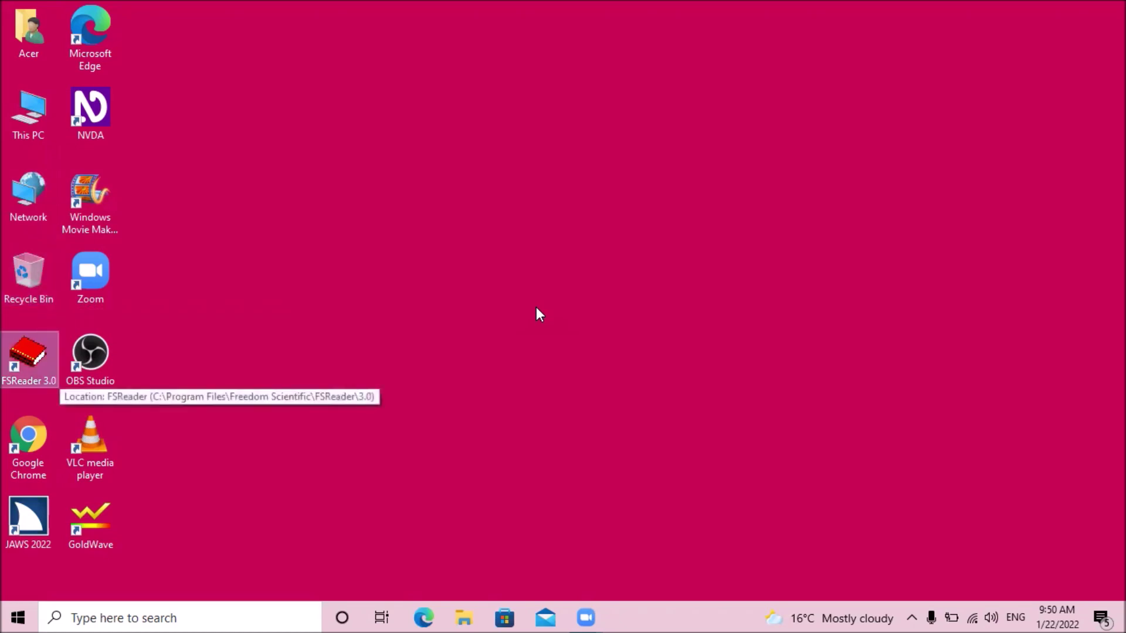
{"action": "key", "text": "Down"}
{"action": "key", "text": "Down"}
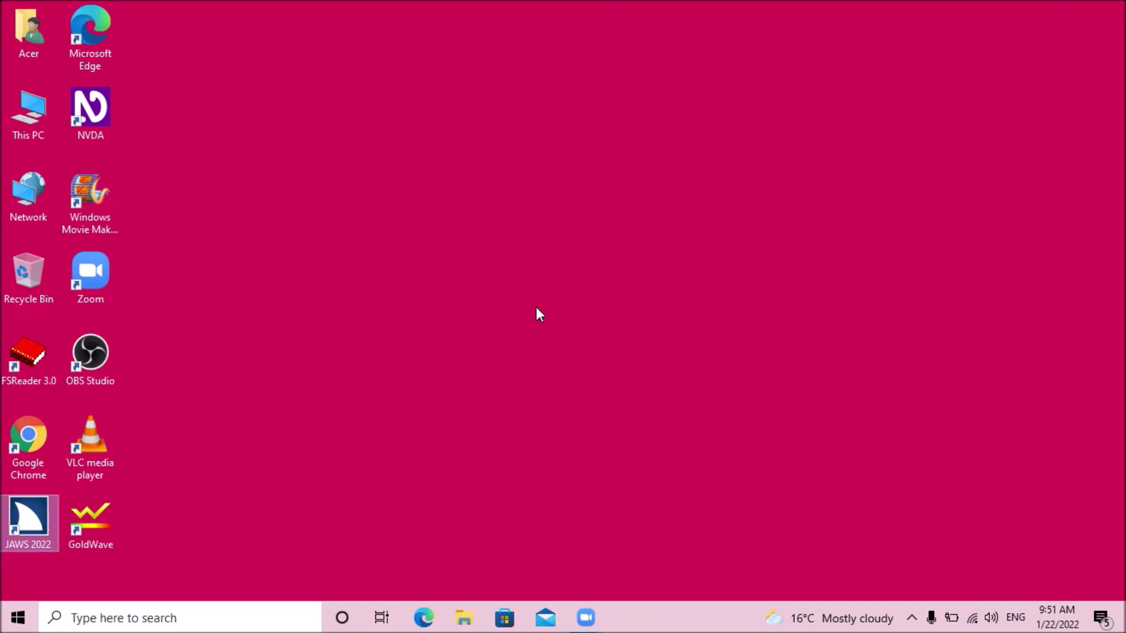
Reopen the Control Panel through the Start search and go to its Hardware and Sound category
{"action": "key", "text": "super"}
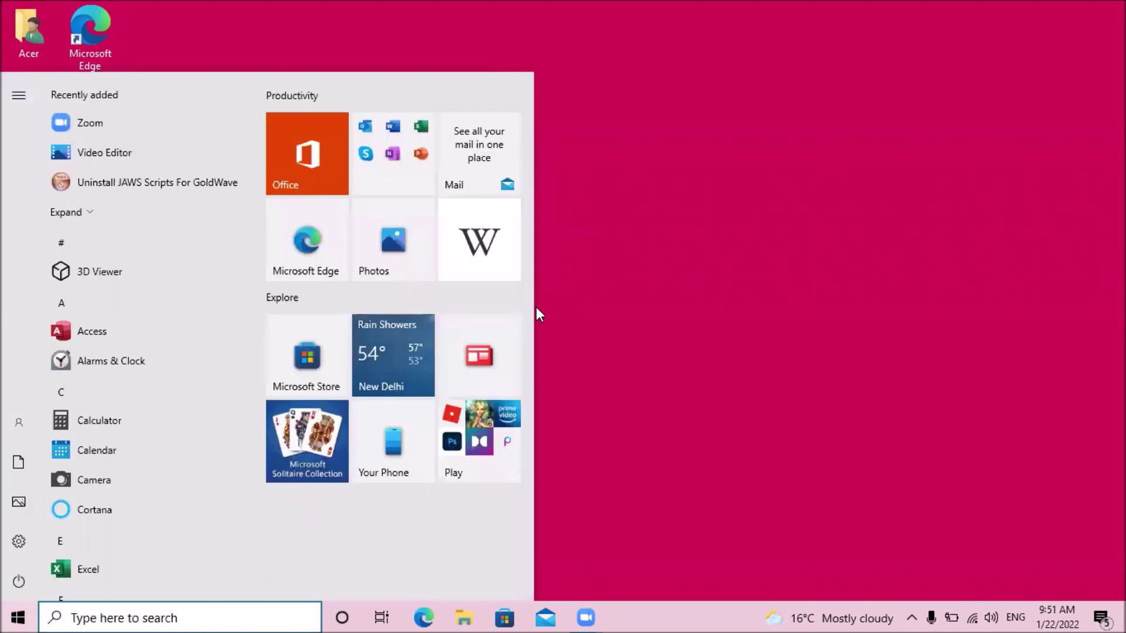
{"action": "type", "text": "c"}
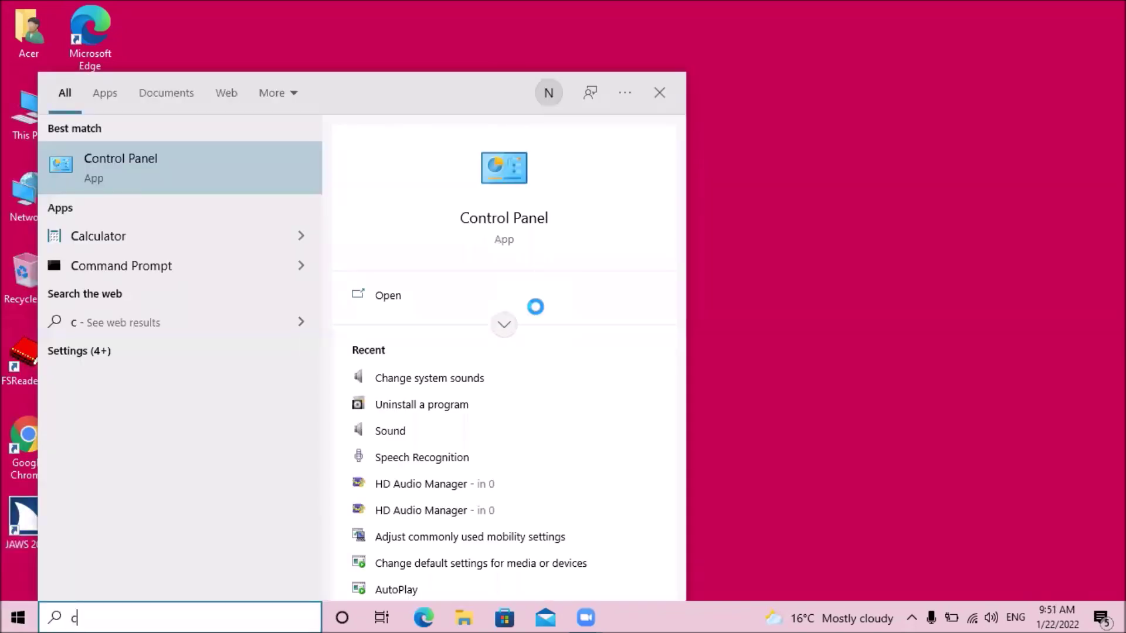
{"action": "key", "text": "Return"}
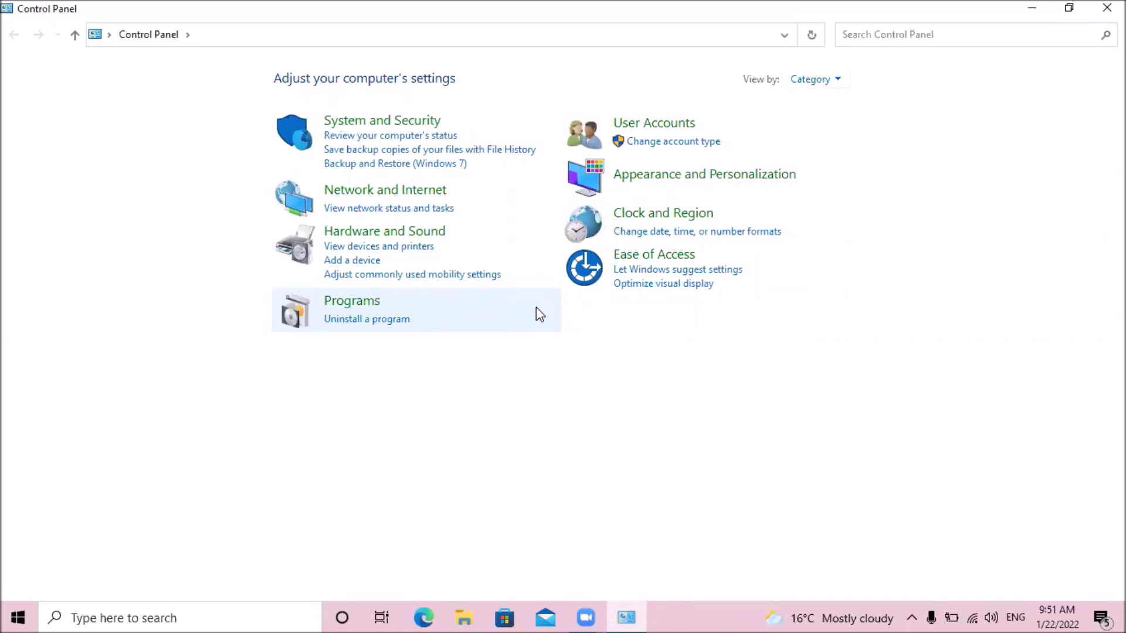
{"action": "key", "text": "Tab"}
{"action": "key", "text": "Tab"}
{"action": "key", "text": "Tab"}
{"action": "key", "text": "Tab"}
{"action": "key", "text": "Tab"}
{"action": "key", "text": "Tab"}
{"action": "key", "text": "Tab"}
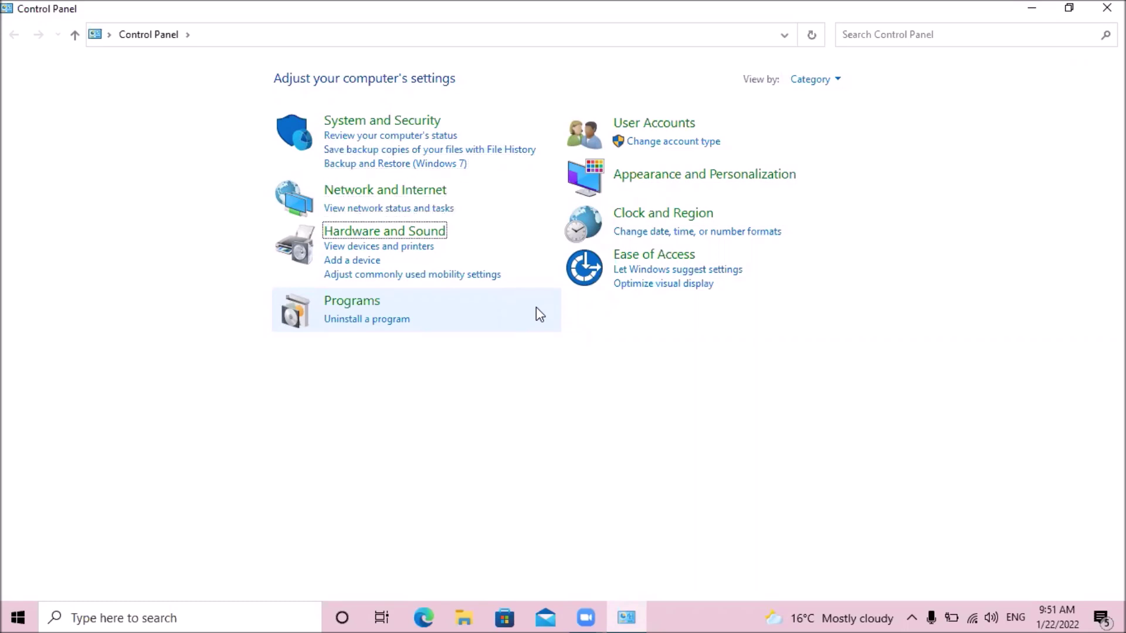
{"action": "key", "text": "Return"}
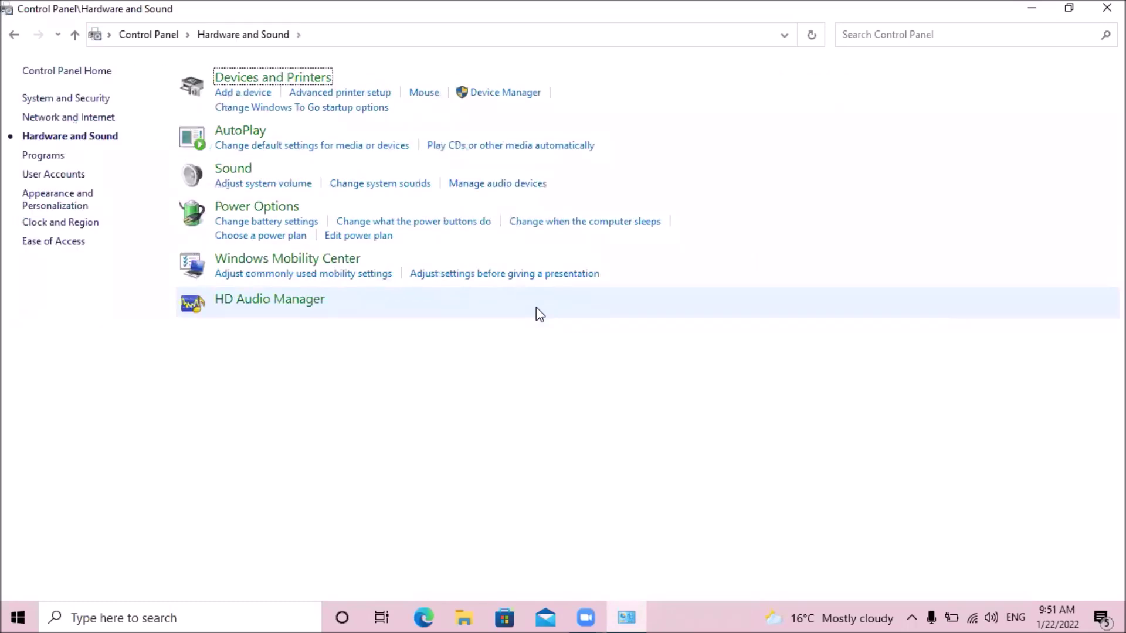
Open the Change system sounds settings under Sound
{"action": "key", "text": "Tab"}
{"action": "key", "text": "Tab"}
{"action": "key", "text": "Tab"}
{"action": "key", "text": "Tab"}
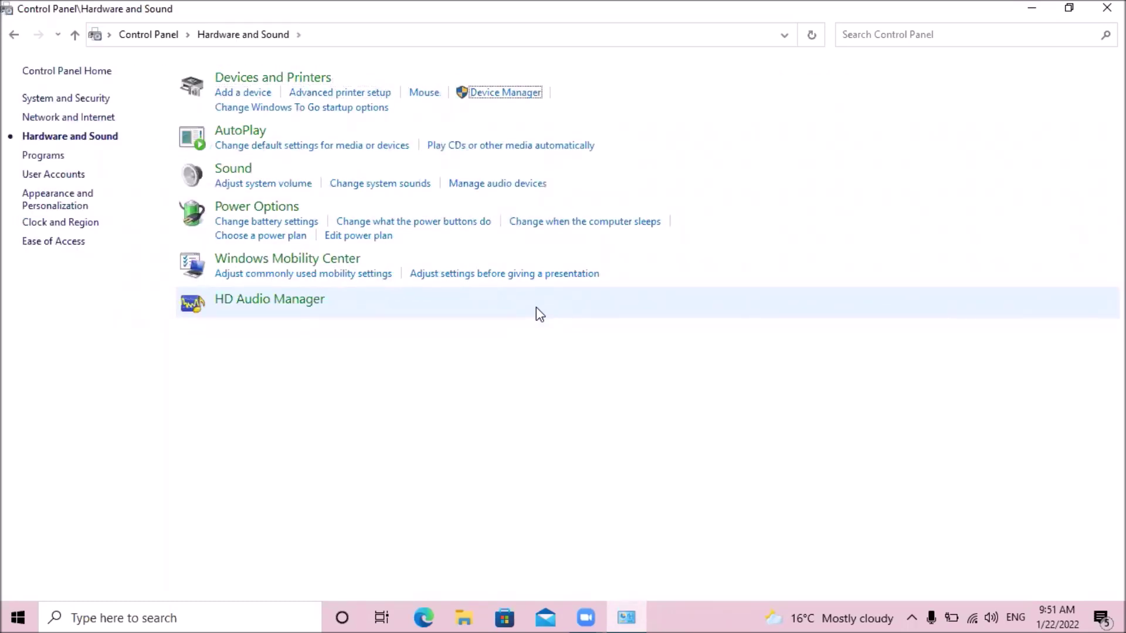
{"action": "key", "text": "Tab"}
{"action": "key", "text": "Tab"}
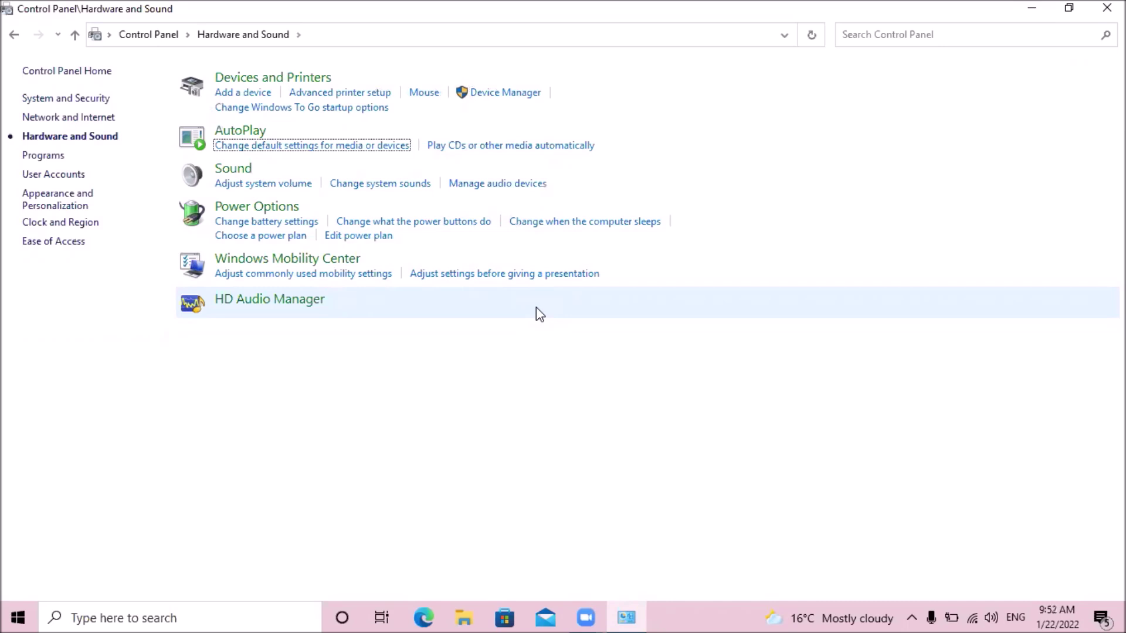
{"action": "key", "text": "Tab"}
{"action": "key", "text": "Tab"}
{"action": "key", "text": "Tab"}
{"action": "key", "text": "Tab"}
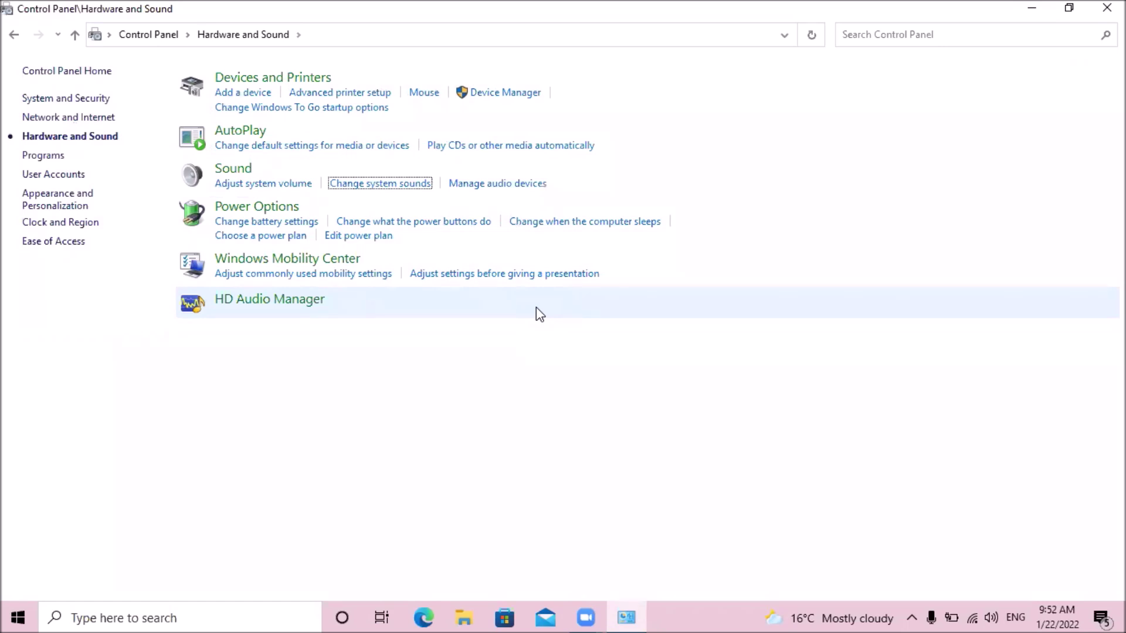
{"action": "key", "text": "Return"}
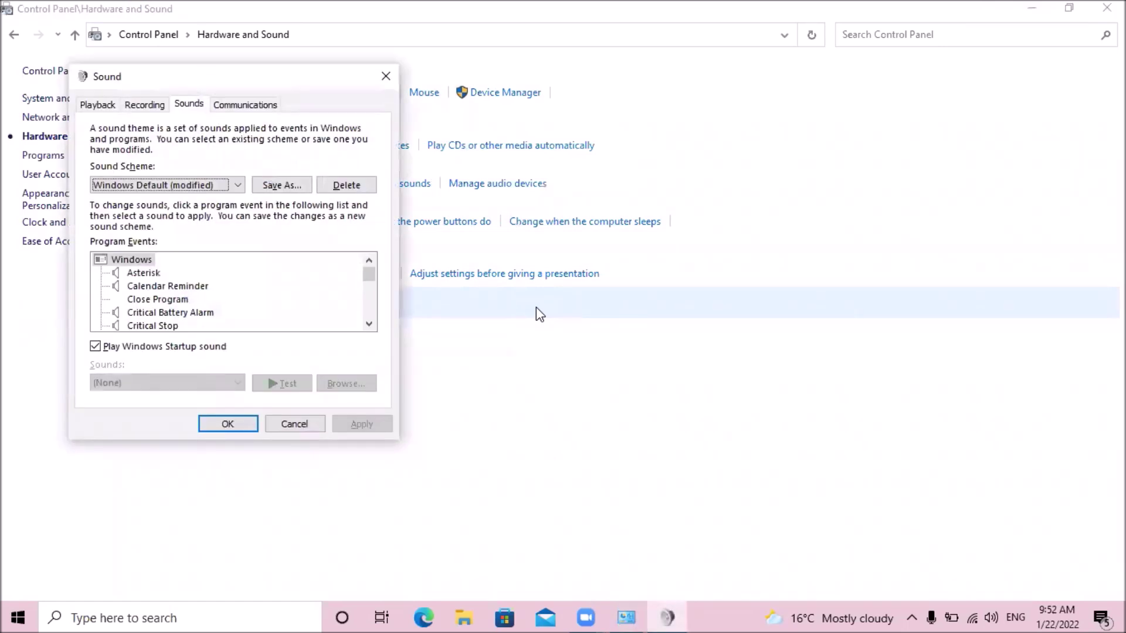
Assign the Alarm10.wav sound to the Open Program event, save the sound settings and close the Control Panel
{"action": "key", "text": "Tab"}
{"action": "key", "text": "Tab"}
{"action": "key", "text": "Tab"}
{"action": "key", "text": "Down"}
{"action": "key", "text": "Down"}
{"action": "key", "text": "Down"}
{"action": "key", "text": "Down"}
{"action": "key", "text": "Down"}
{"action": "key", "text": "Down"}
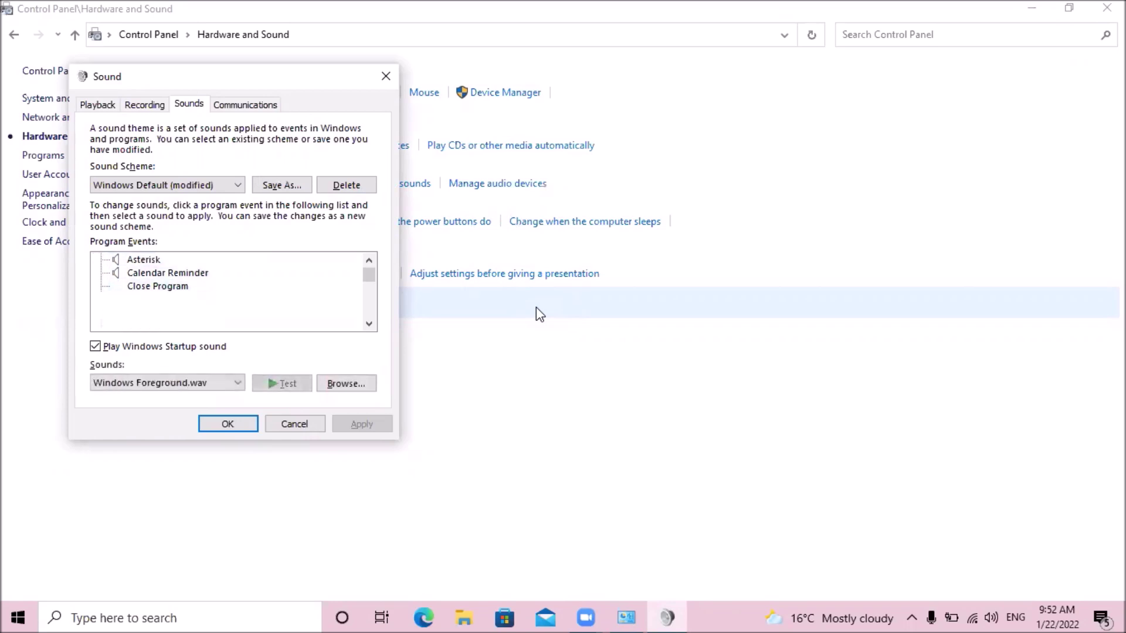
{"action": "key", "text": "Down"}
{"action": "key", "text": "Down"}
{"action": "key", "text": "Down"}
{"action": "key", "text": "Down"}
{"action": "key", "text": "Down"}
{"action": "key", "text": "Down"}
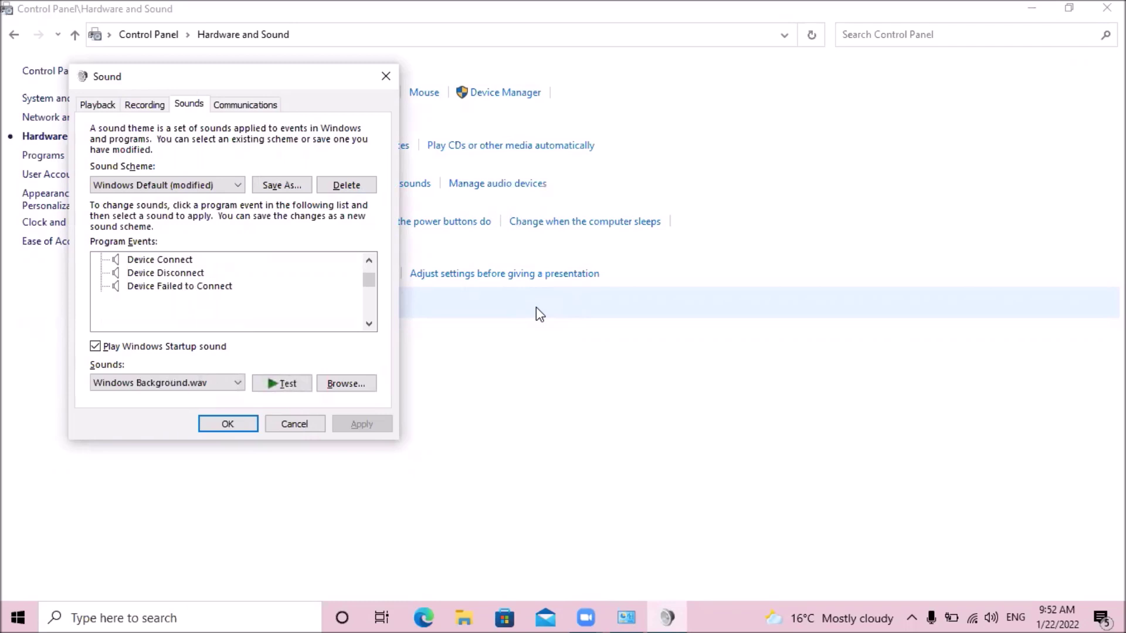
{"action": "key", "text": "Down"}
{"action": "key", "text": "Down"}
{"action": "key", "text": "Down"}
{"action": "key", "text": "Down"}
{"action": "key", "text": "Down"}
{"action": "key", "text": "Down"}
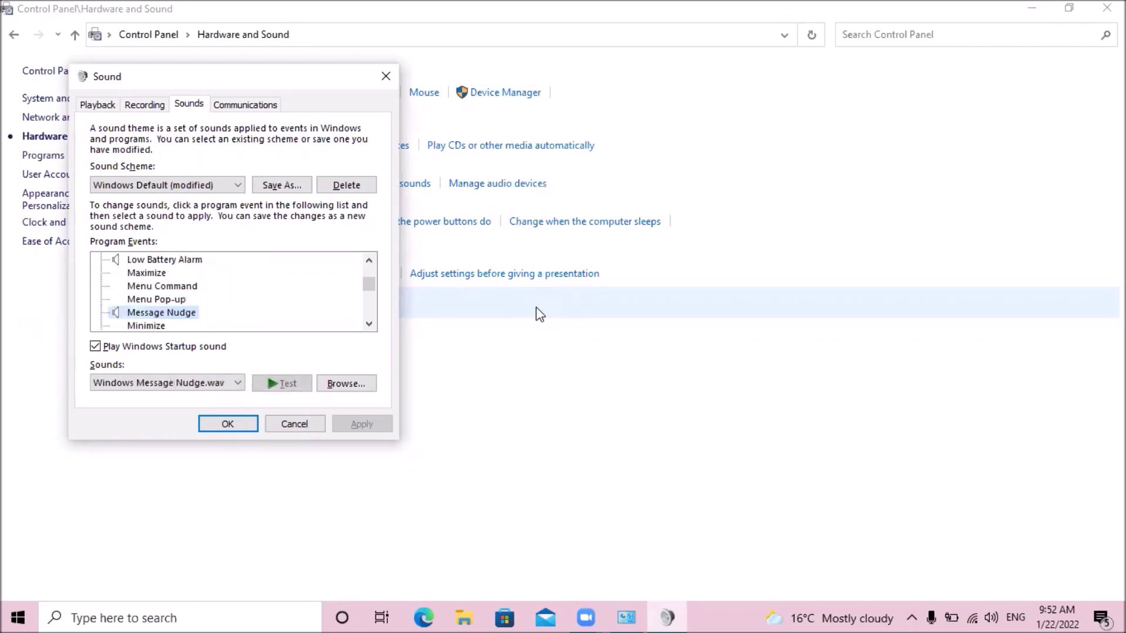
{"action": "key", "text": "Down"}
{"action": "key", "text": "Down"}
{"action": "key", "text": "Down"}
{"action": "key", "text": "Down"}
{"action": "key", "text": "Down"}
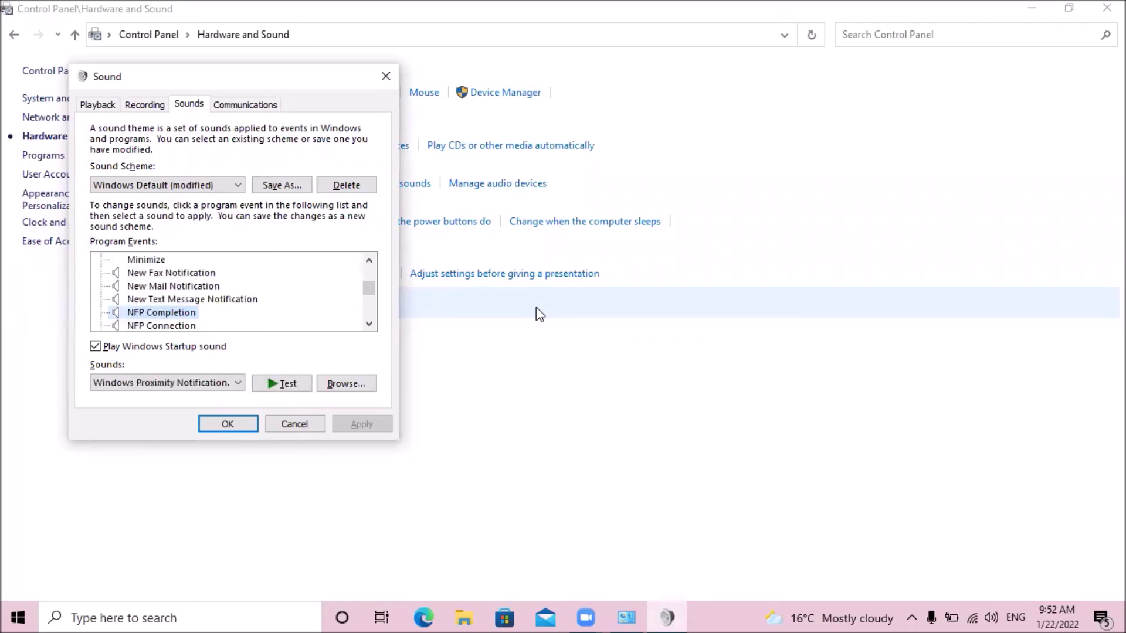
{"action": "key", "text": "Down"}
{"action": "key", "text": "Down"}
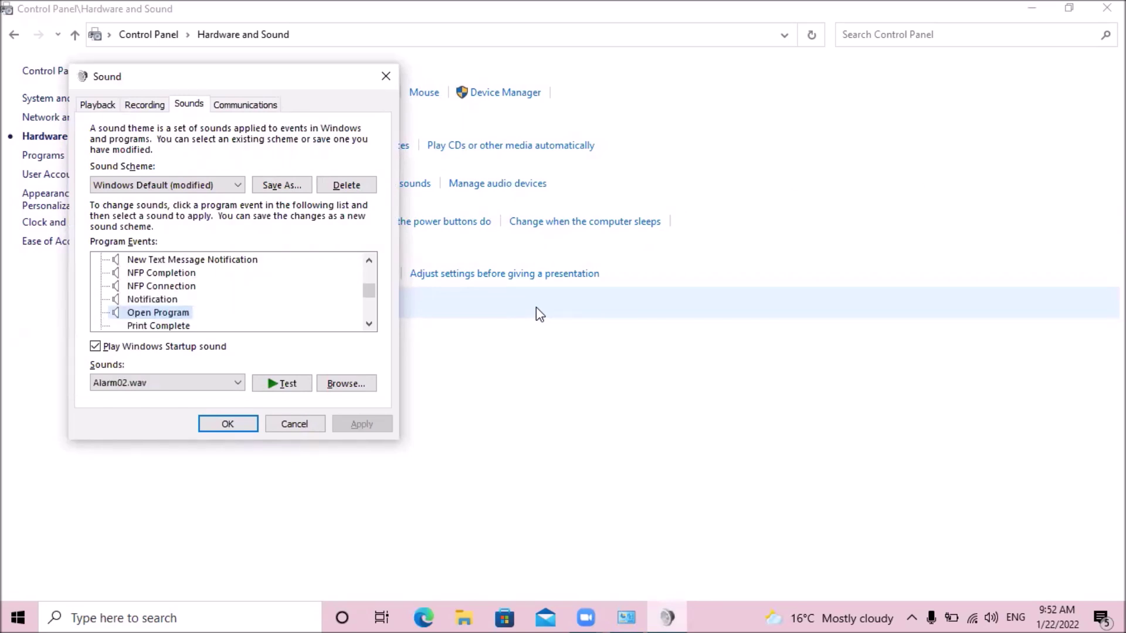
{"action": "key", "text": "Tab"}
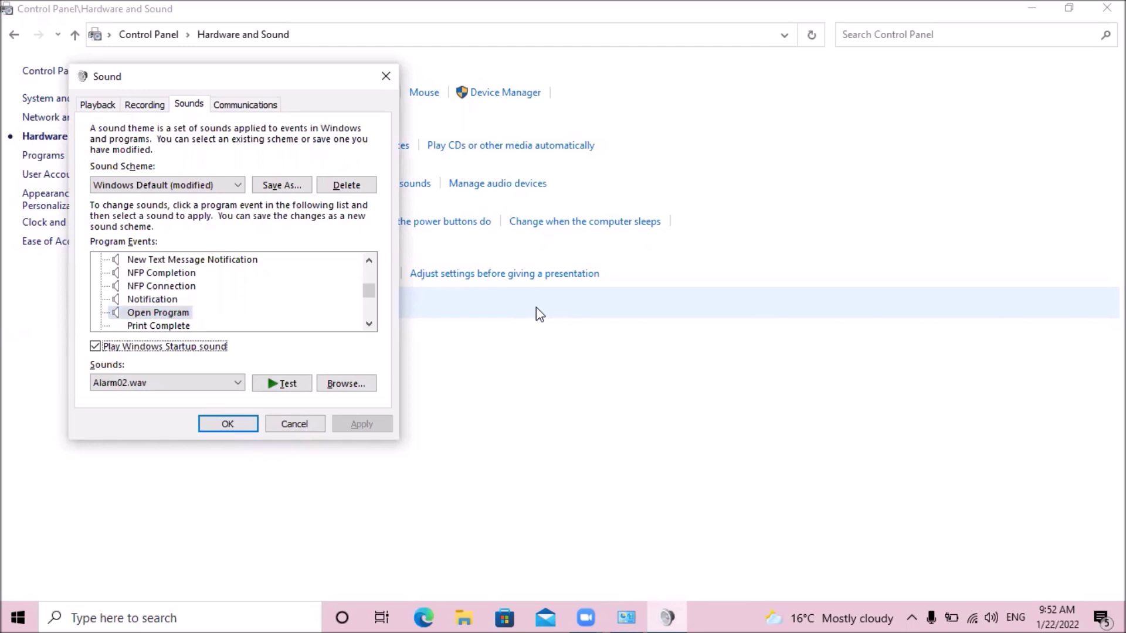
{"action": "key", "text": "Tab"}
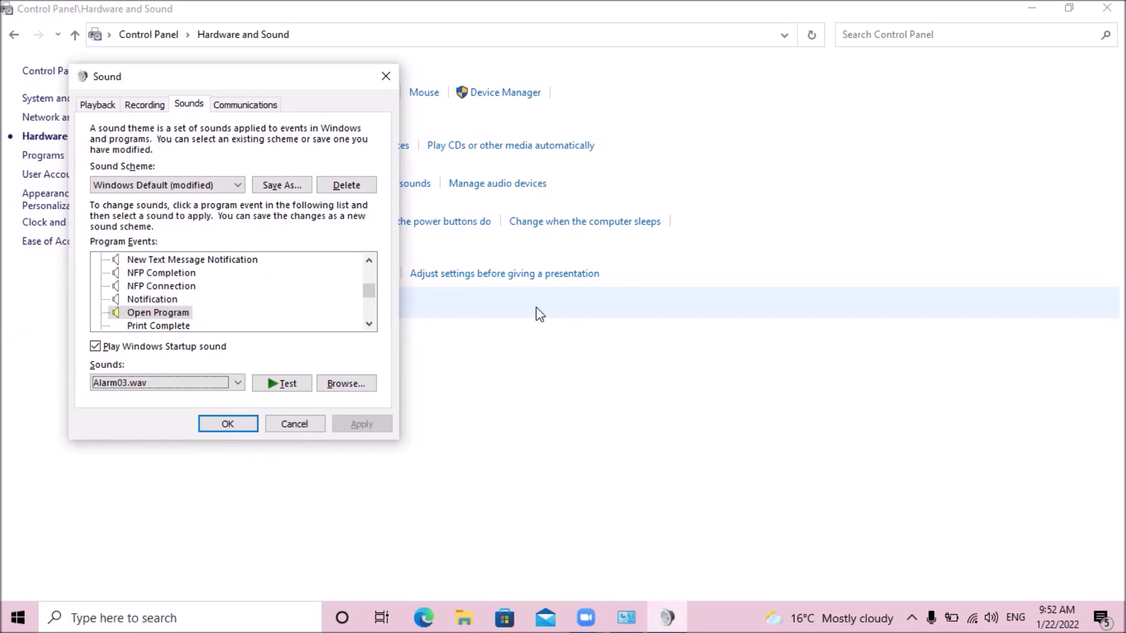
{"action": "key", "text": "Down"}
{"action": "key", "text": "Down"}
{"action": "key", "text": "Down"}
{"action": "key", "text": "Down"}
{"action": "key", "text": "Down"}
{"action": "key", "text": "Down"}
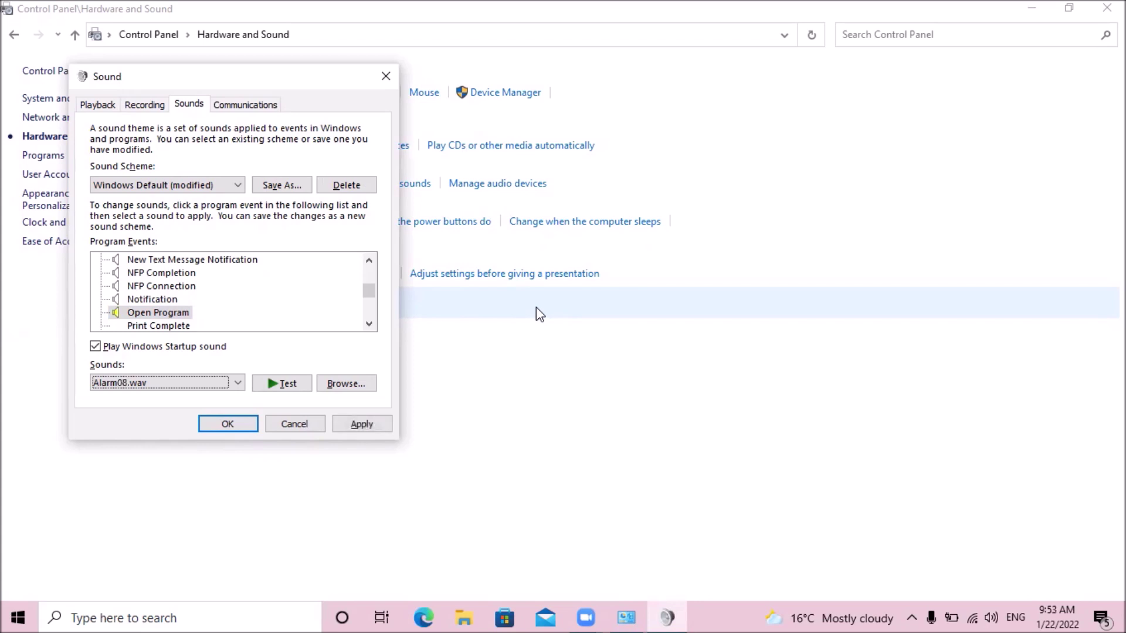
{"action": "key", "text": "Down"}
{"action": "key", "text": "Tab"}
{"action": "key", "text": "Tab"}
{"action": "key", "text": "Tab"}
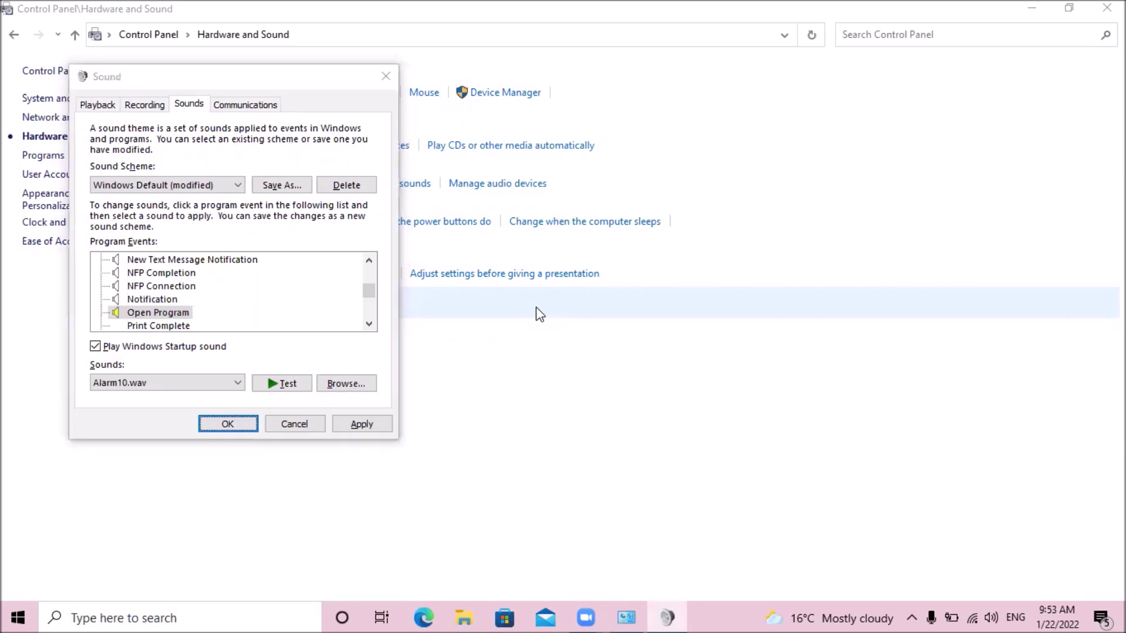
{"action": "key", "text": "Return"}
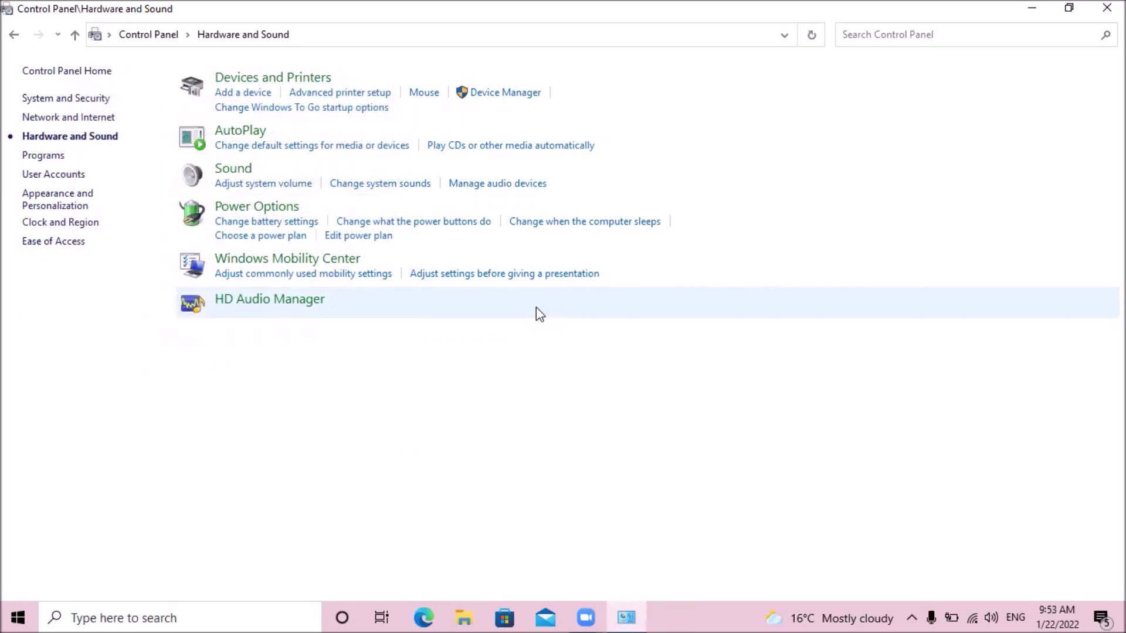
{"action": "key", "text": "alt+F4"}
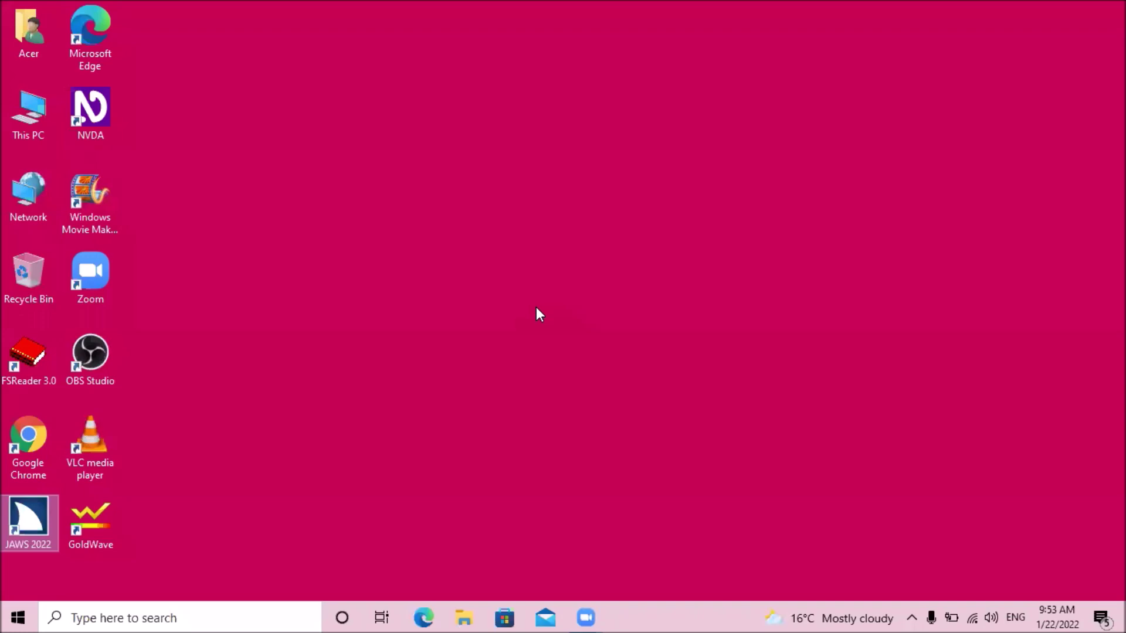
Open Settings through the Start search to test the Open Program sound, and close it again
{"action": "key", "text": "super"}
{"action": "type", "text": "s"}
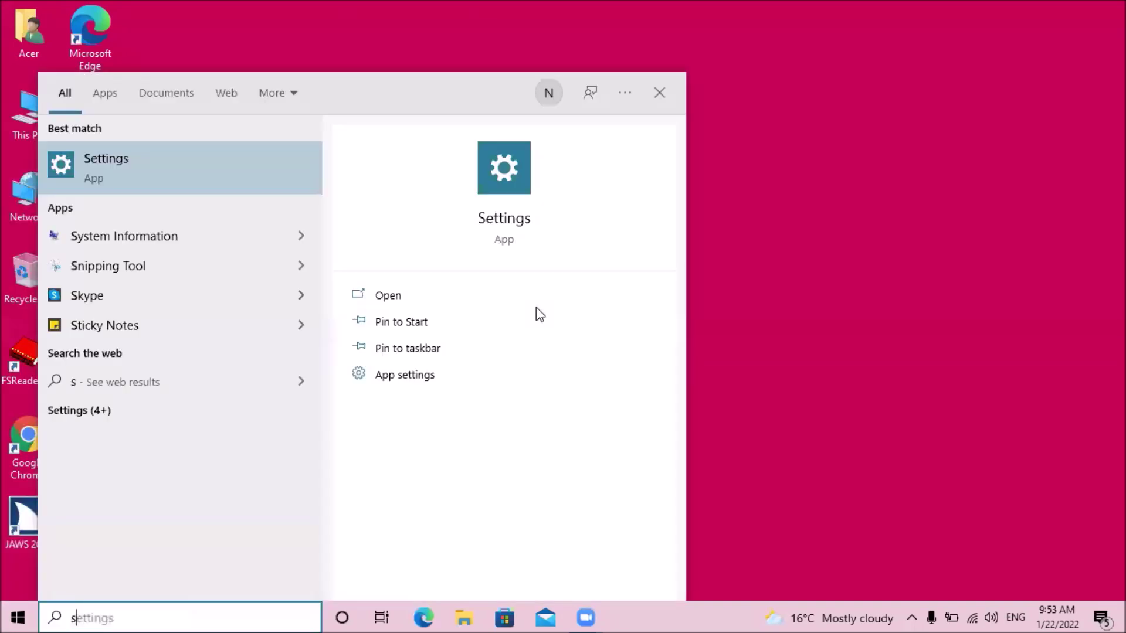
{"action": "key", "text": "Return"}
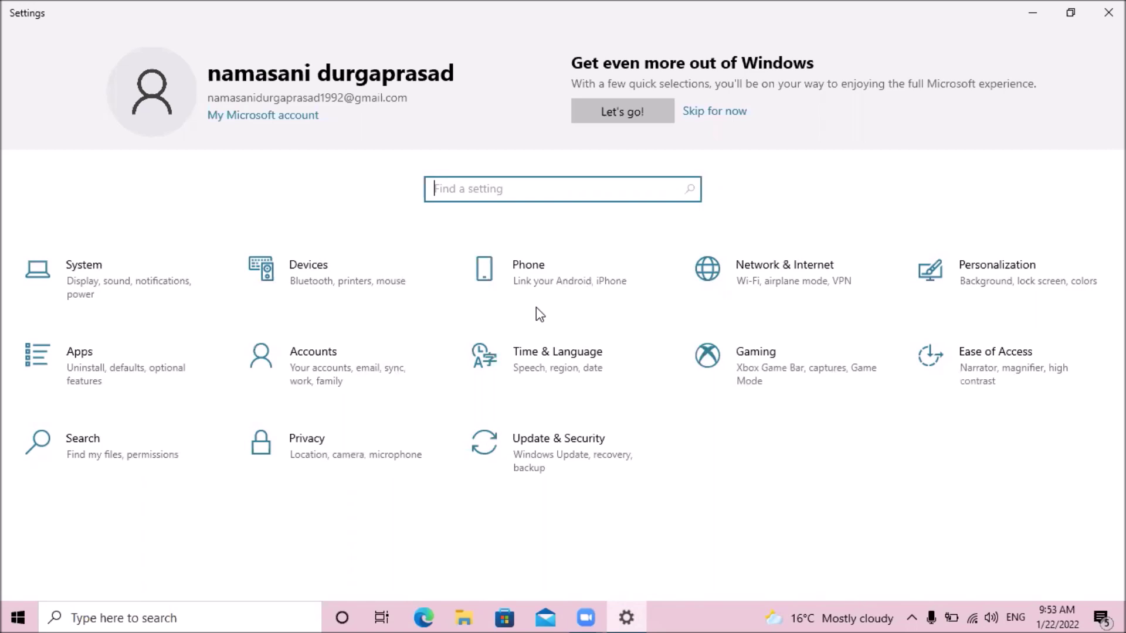
{"action": "key", "text": "alt+F4"}
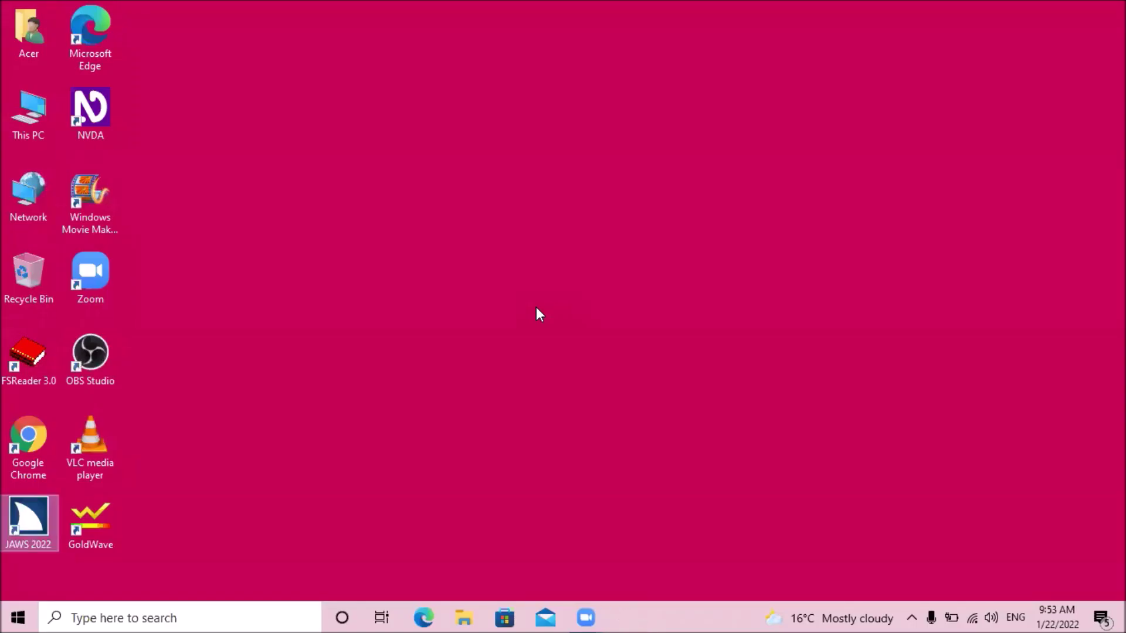
Reopen the Control Panel through the Start search and go to its Hardware and Sound category
{"action": "key", "text": "super"}
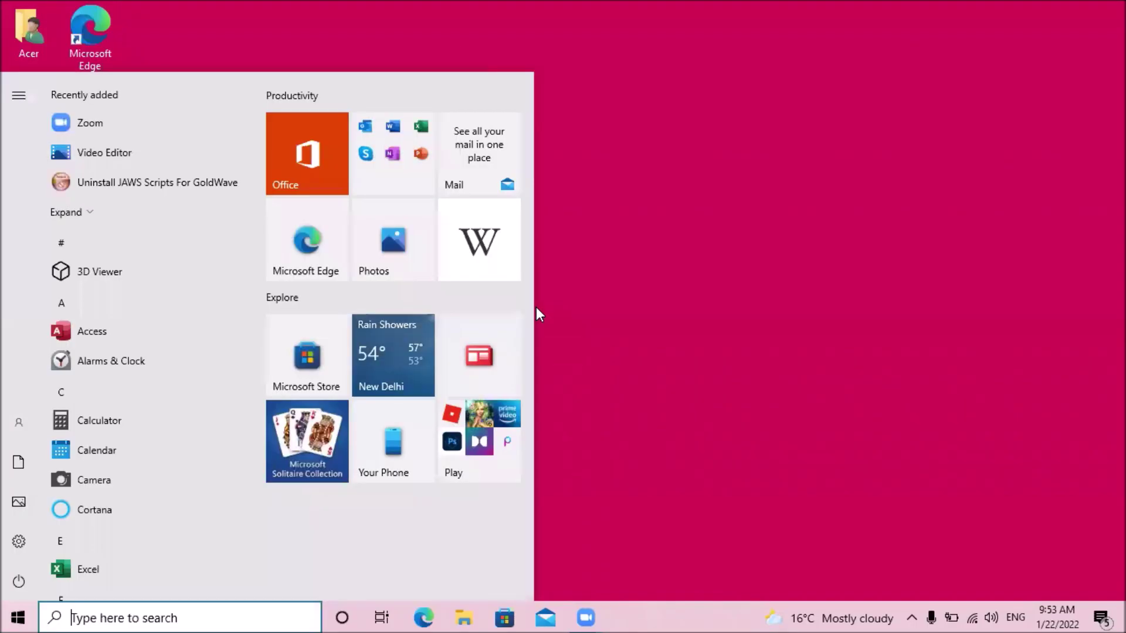
{"action": "type", "text": "c"}
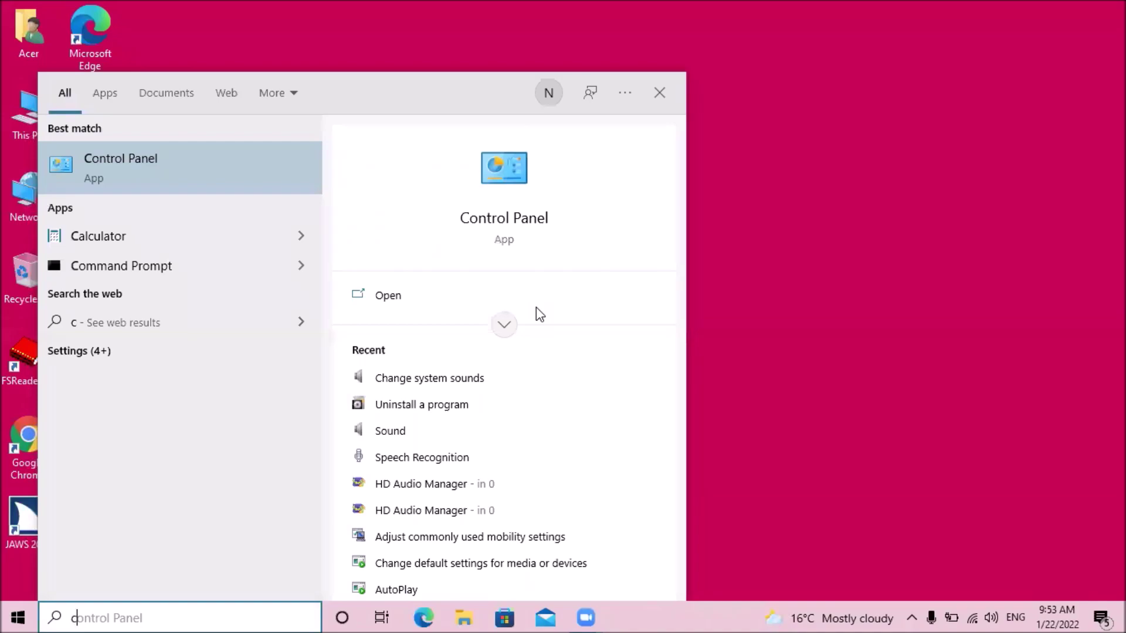
{"action": "key", "text": "Return"}
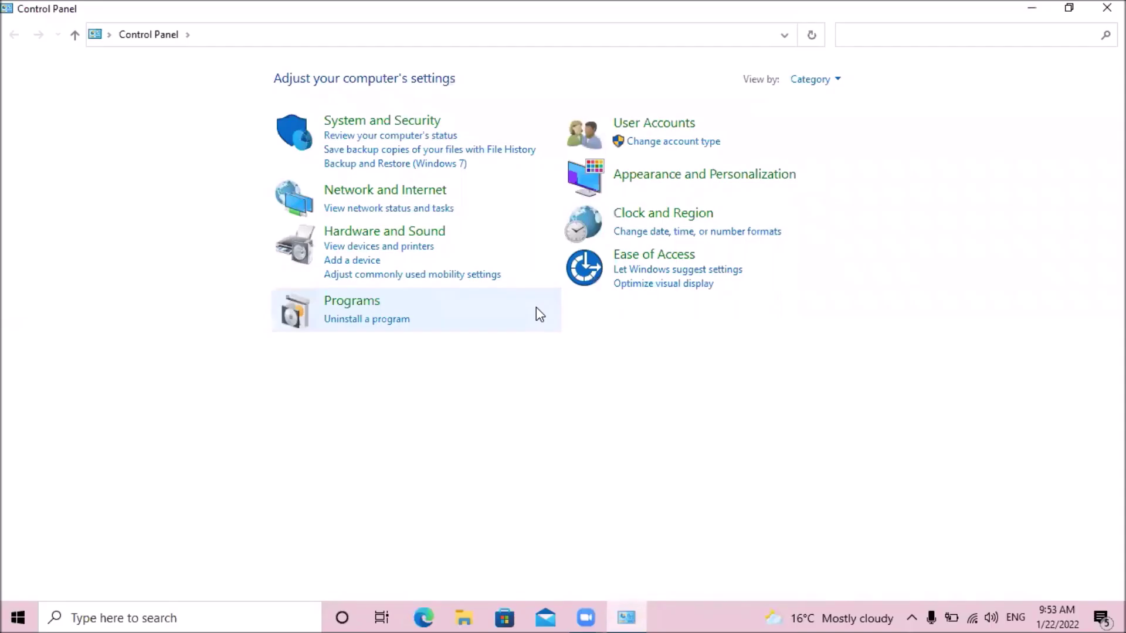
{"action": "key", "text": "Tab"}
{"action": "key", "text": "Tab"}
{"action": "key", "text": "Tab"}
{"action": "key", "text": "Tab"}
{"action": "key", "text": "Tab"}
{"action": "key", "text": "Tab"}
{"action": "key", "text": "Tab"}
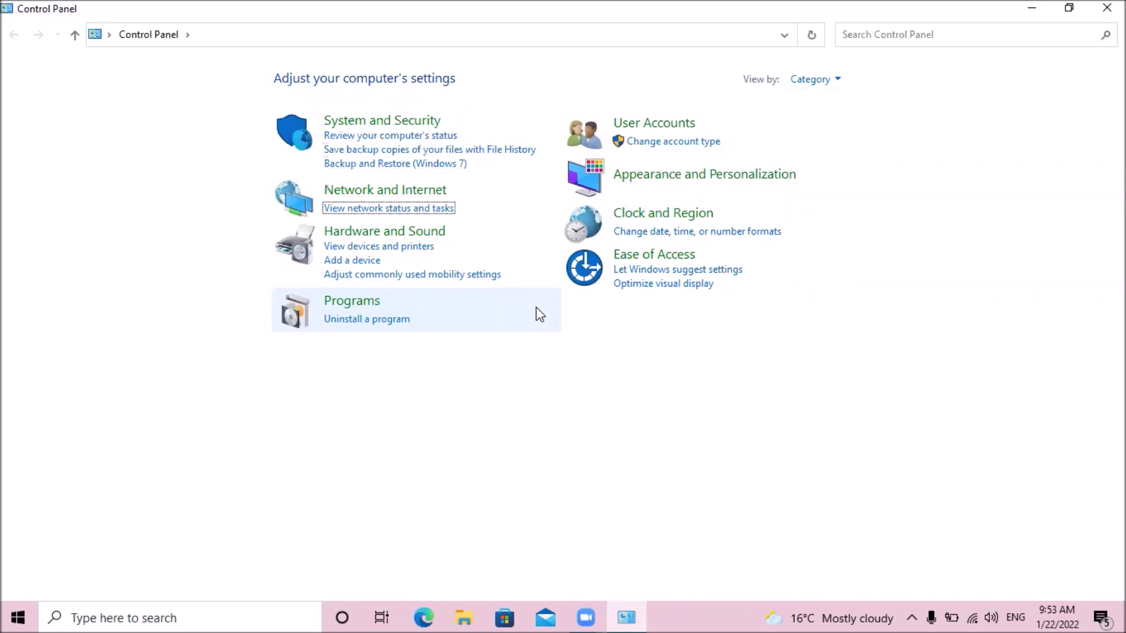
{"action": "key", "text": "Tab"}
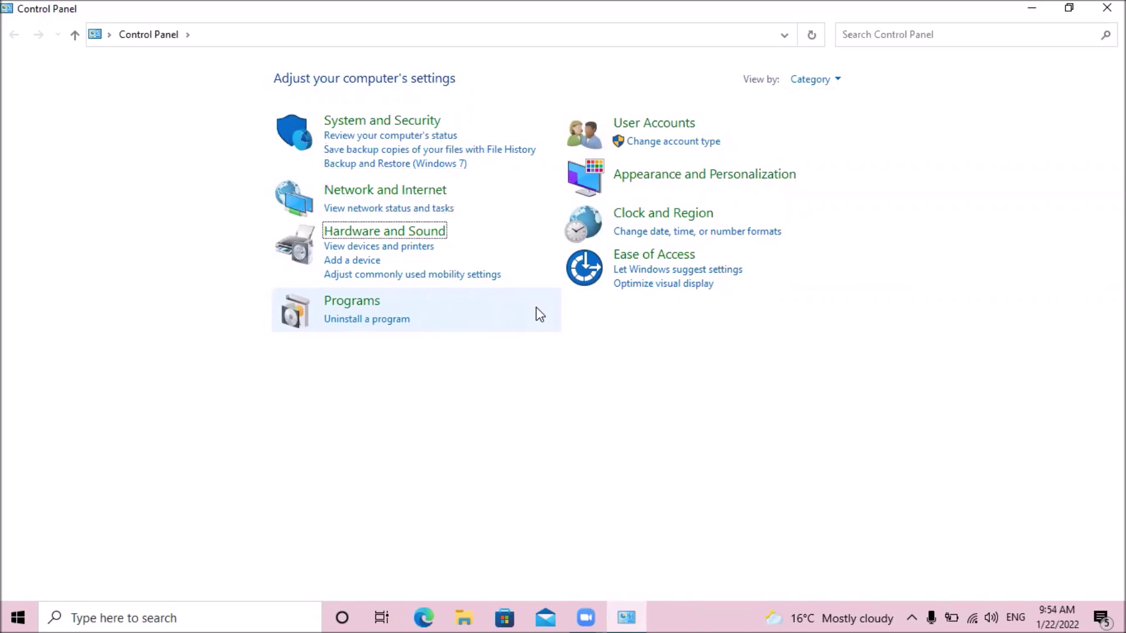
{"action": "key", "text": "Return"}
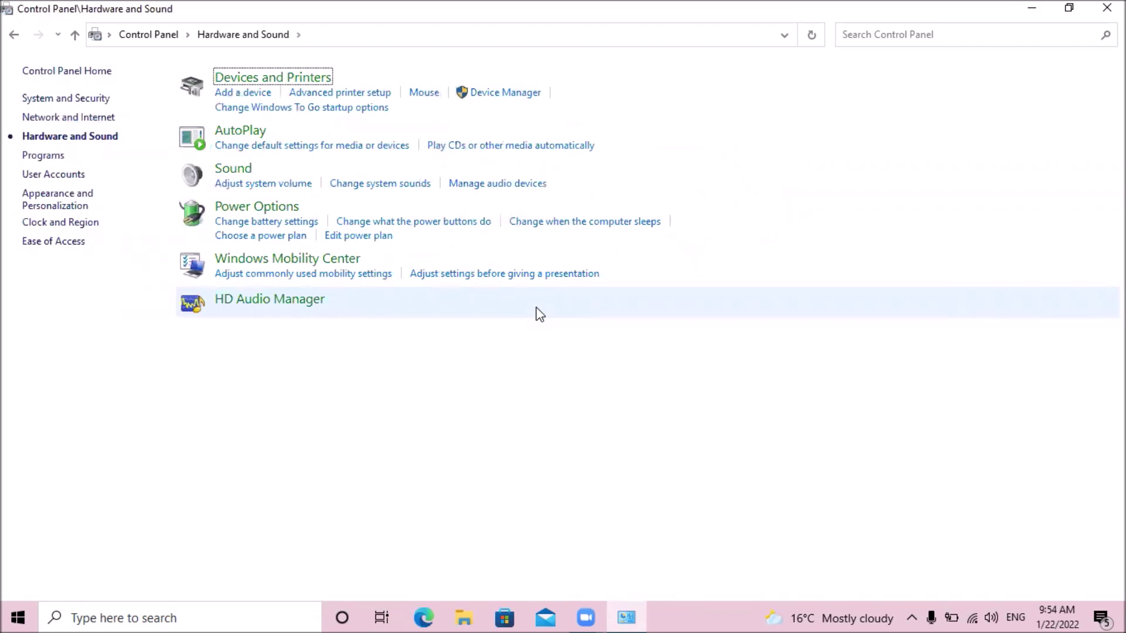
Open the Change system sounds dialog from the Sound section of Hardware and Sound
{"action": "key", "text": "Tab"}
{"action": "key", "text": "Tab"}
{"action": "key", "text": "Tab"}
{"action": "key", "text": "Tab"}
{"action": "key", "text": "Tab"}
{"action": "key", "text": "Tab"}
{"action": "key", "text": "Tab"}
{"action": "key", "text": "Tab"}
{"action": "key", "text": "Tab"}
{"action": "key", "text": "Tab"}
{"action": "key", "text": "Tab"}
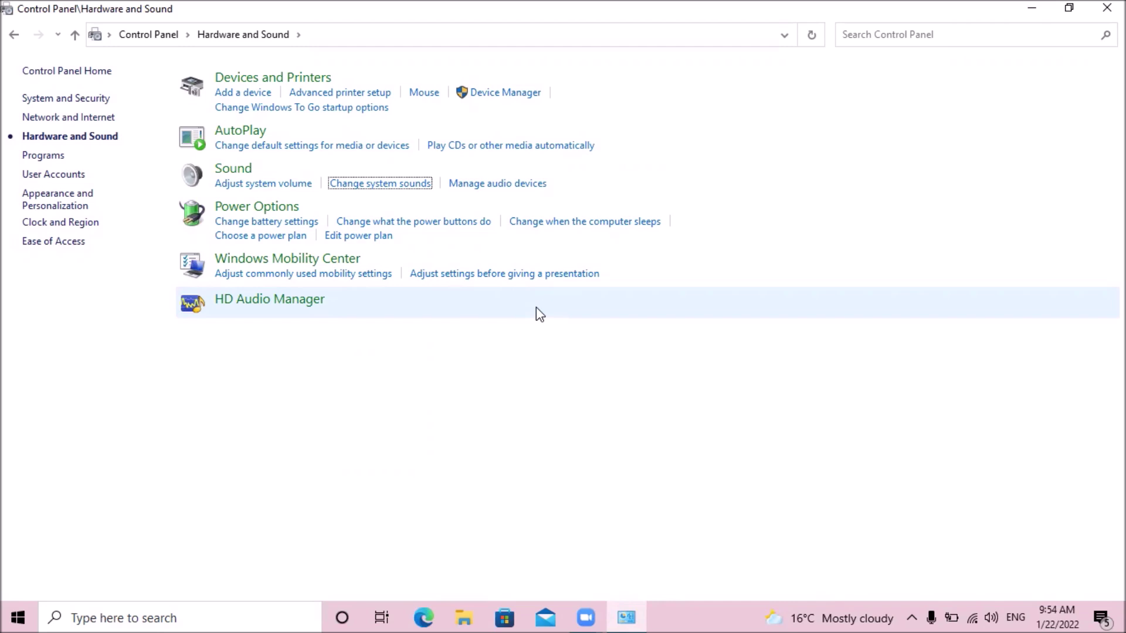
{"action": "key", "text": "Return"}
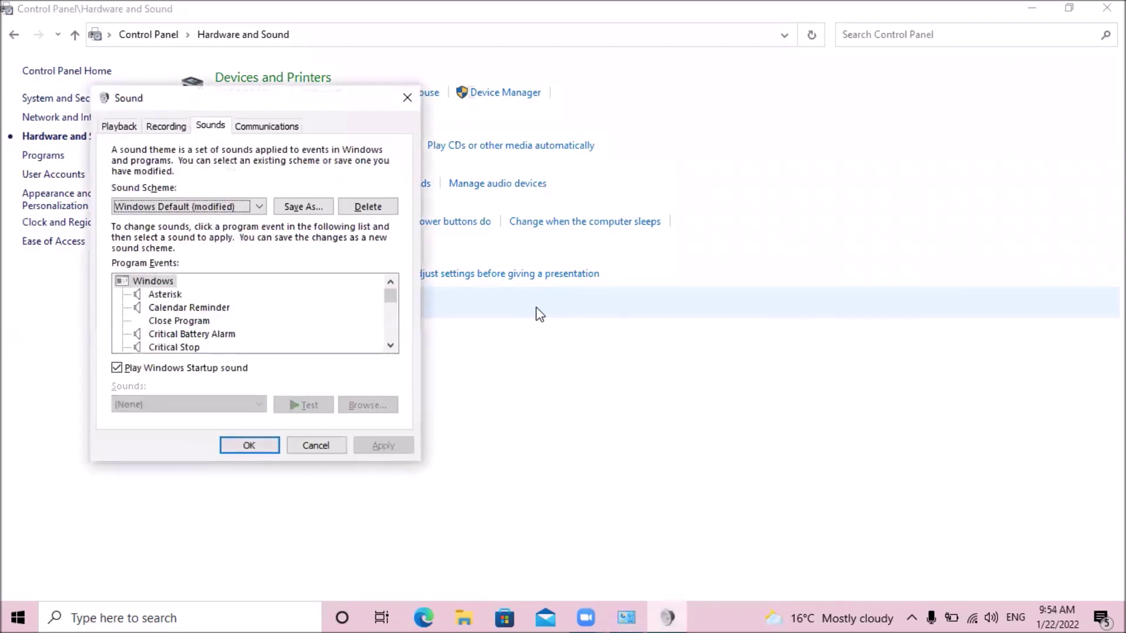
Delete the Windows Default (modified) sound scheme, save the sound settings and close the Control Panel
{"action": "key", "text": "Tab"}
{"action": "key", "text": "Tab"}
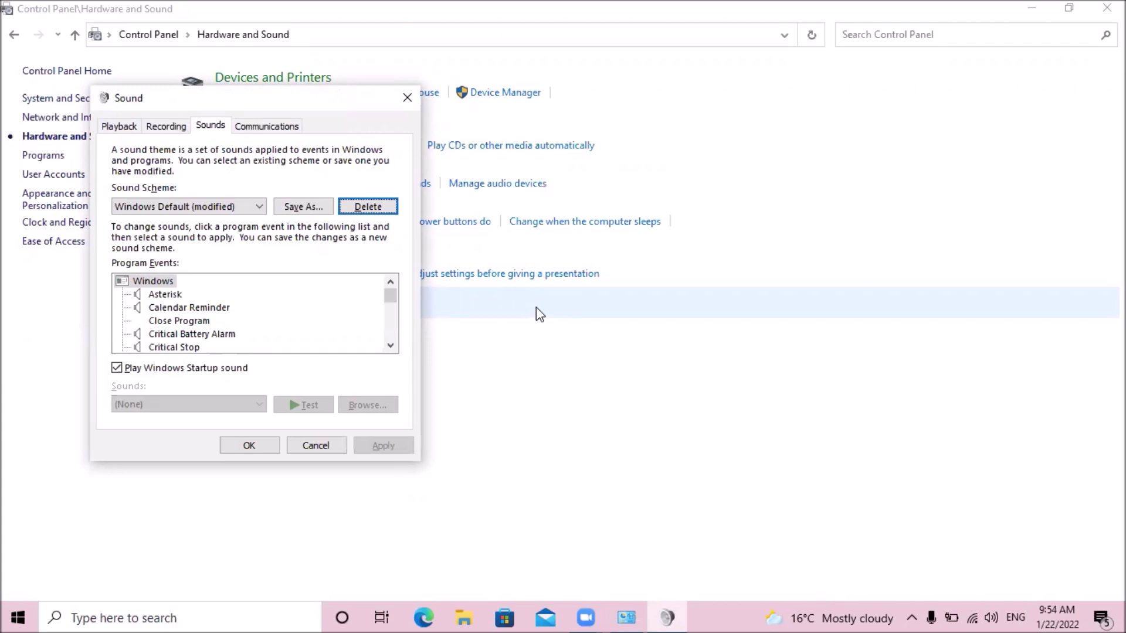
{"action": "key", "text": "Return"}
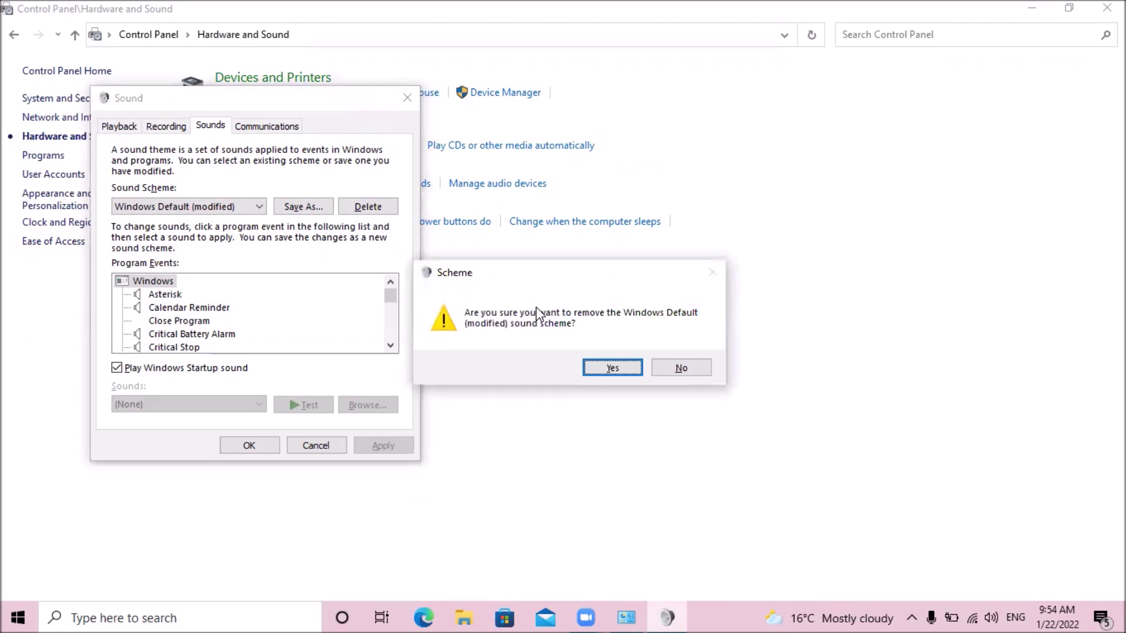
{"action": "key", "text": "Return"}
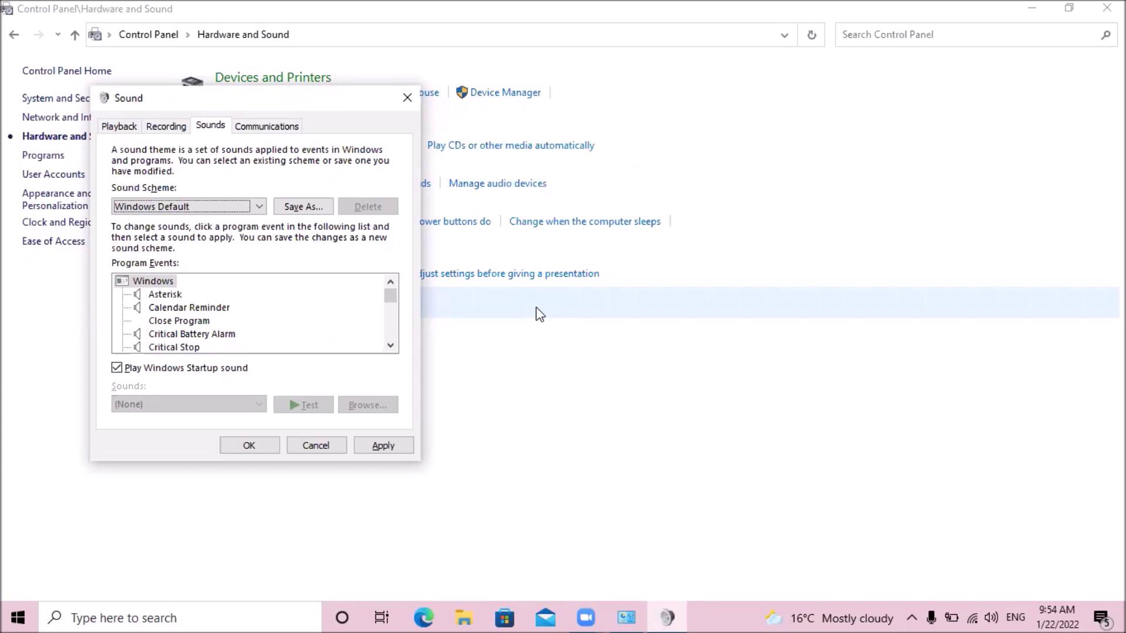
{"action": "key", "text": "Tab"}
{"action": "key", "text": "Tab"}
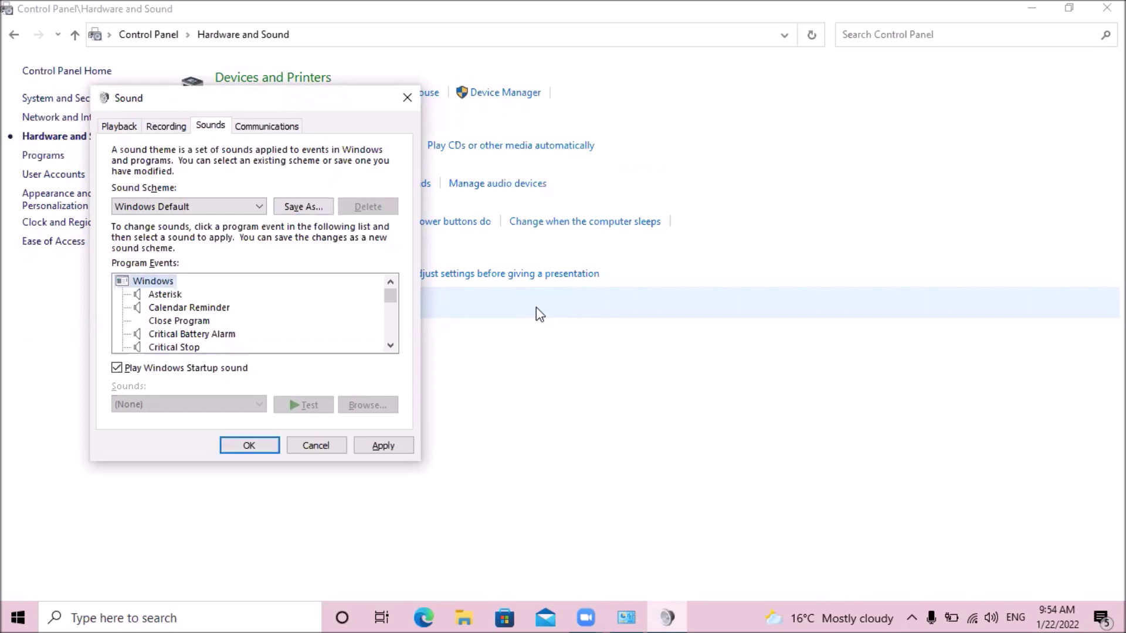
{"action": "key", "text": "Tab"}
{"action": "key", "text": "Tab"}
{"action": "key", "text": "Return"}
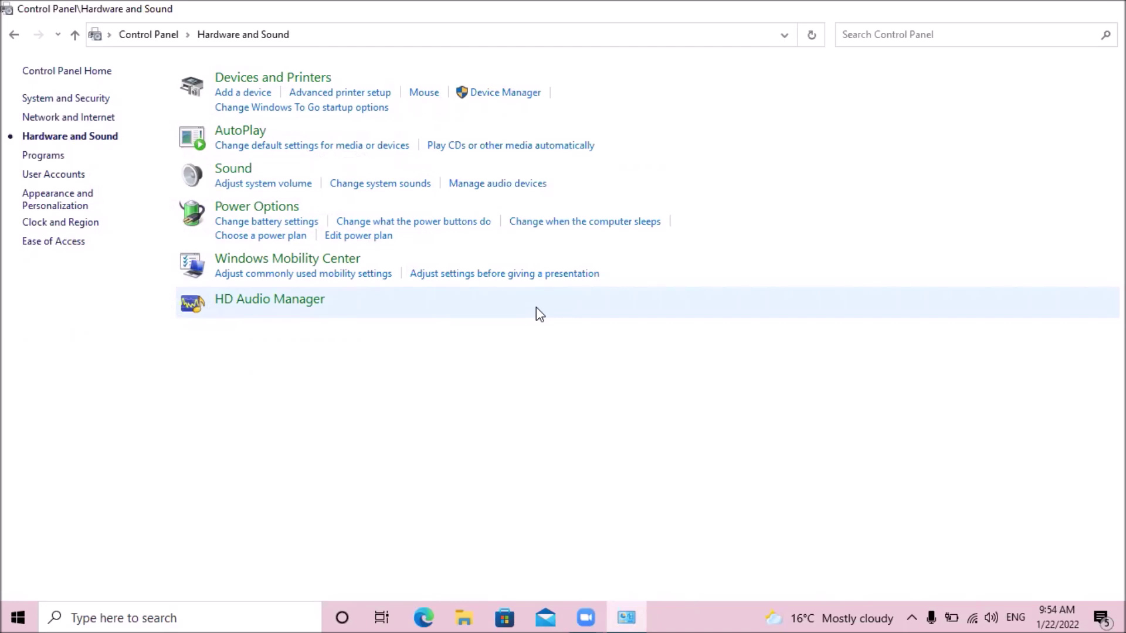
{"action": "key", "text": "alt+F4"}
Move the desktop selection up to FSReader 3.0 and open Settings through the Start search to test the Select and Open Program sounds
{"action": "key", "text": "Up"}
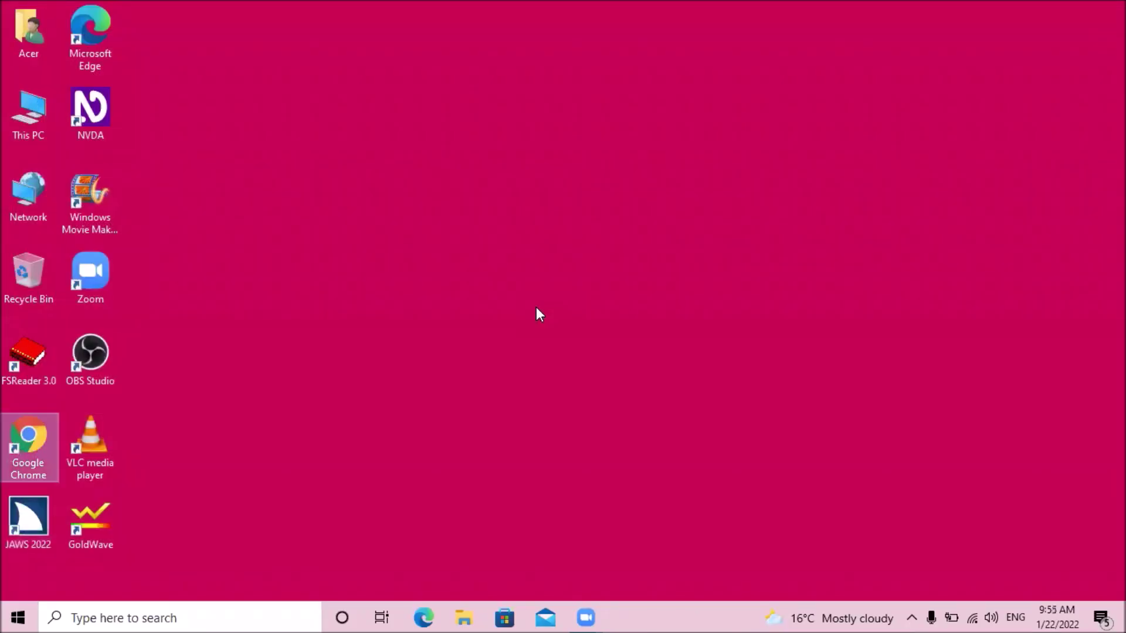
{"action": "key", "text": "Up"}
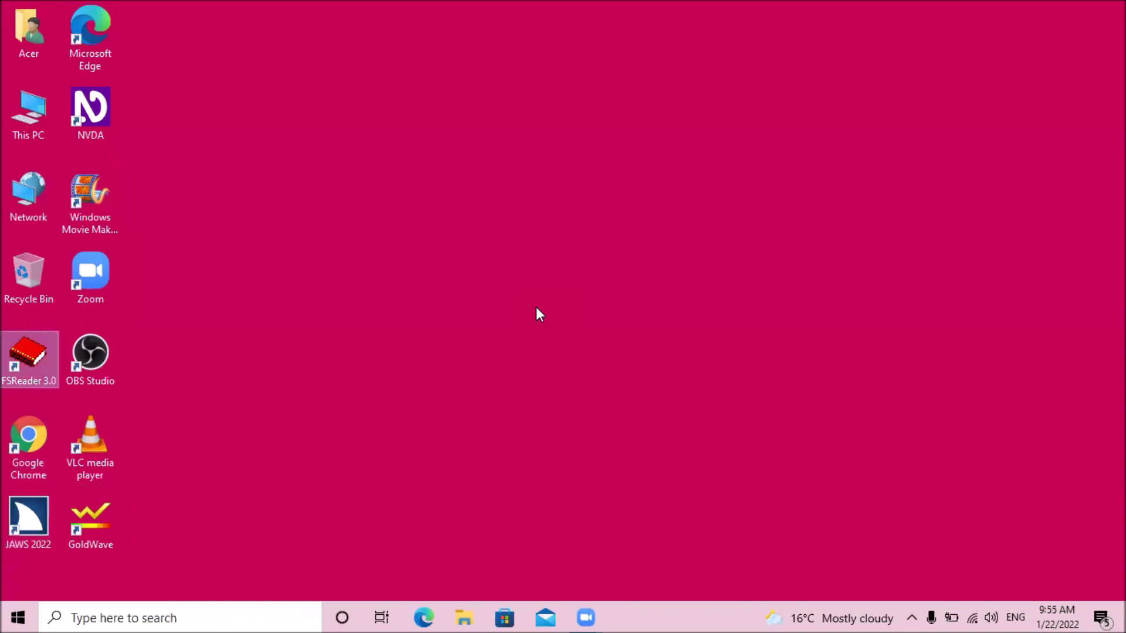
{"action": "key", "text": "super"}
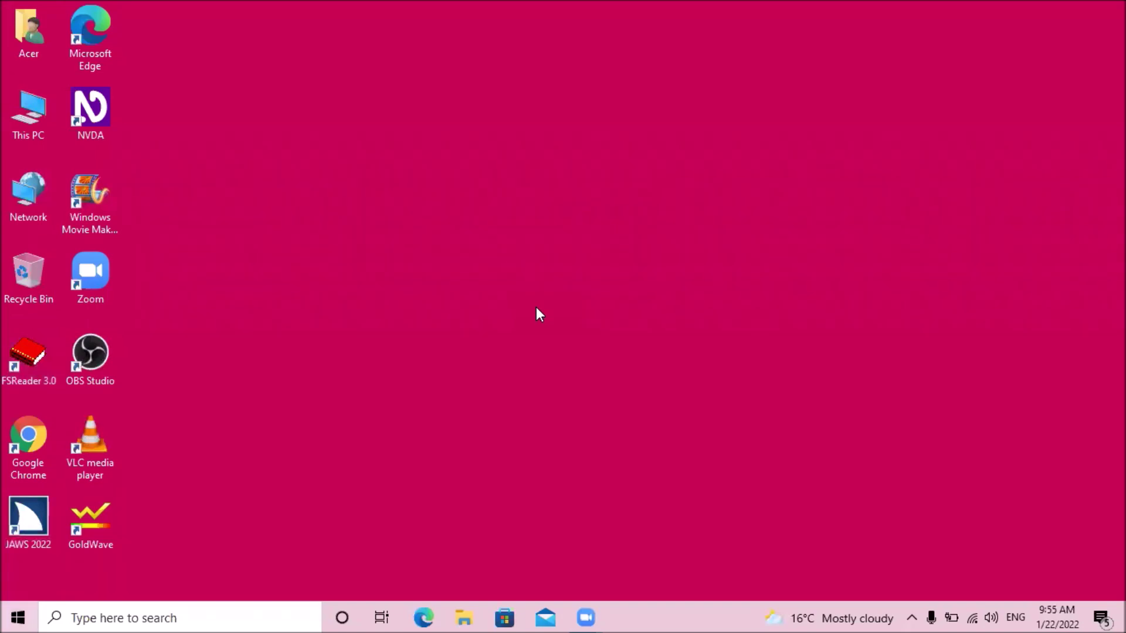
{"action": "key", "text": "Escape"}
{"action": "key", "text": "super"}
{"action": "type", "text": "s"}
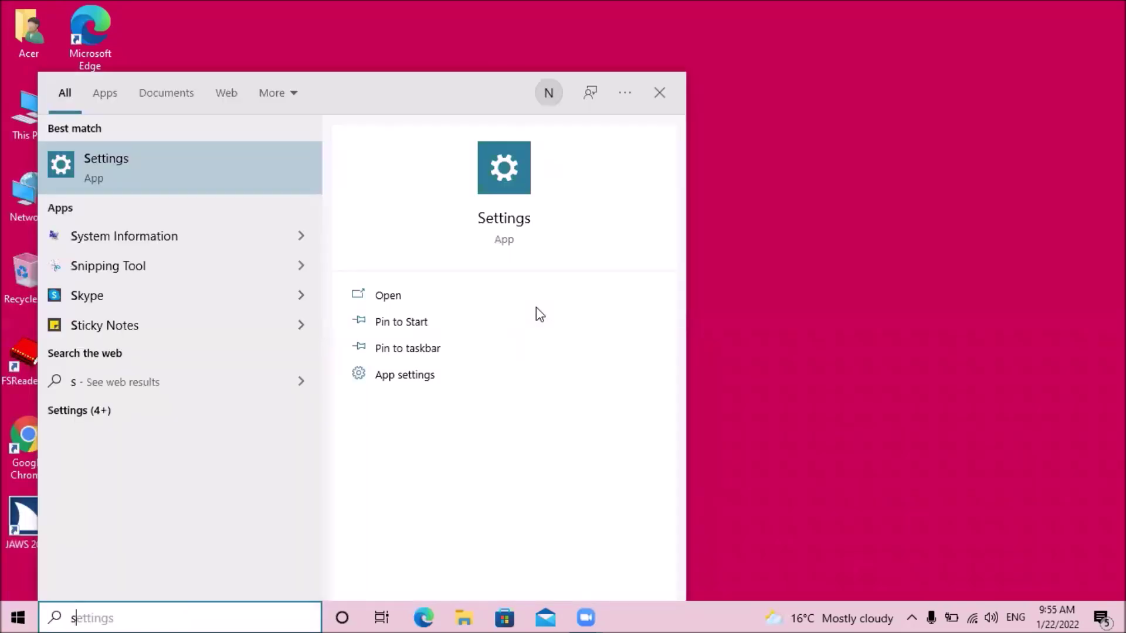
{"action": "key", "text": "Return"}
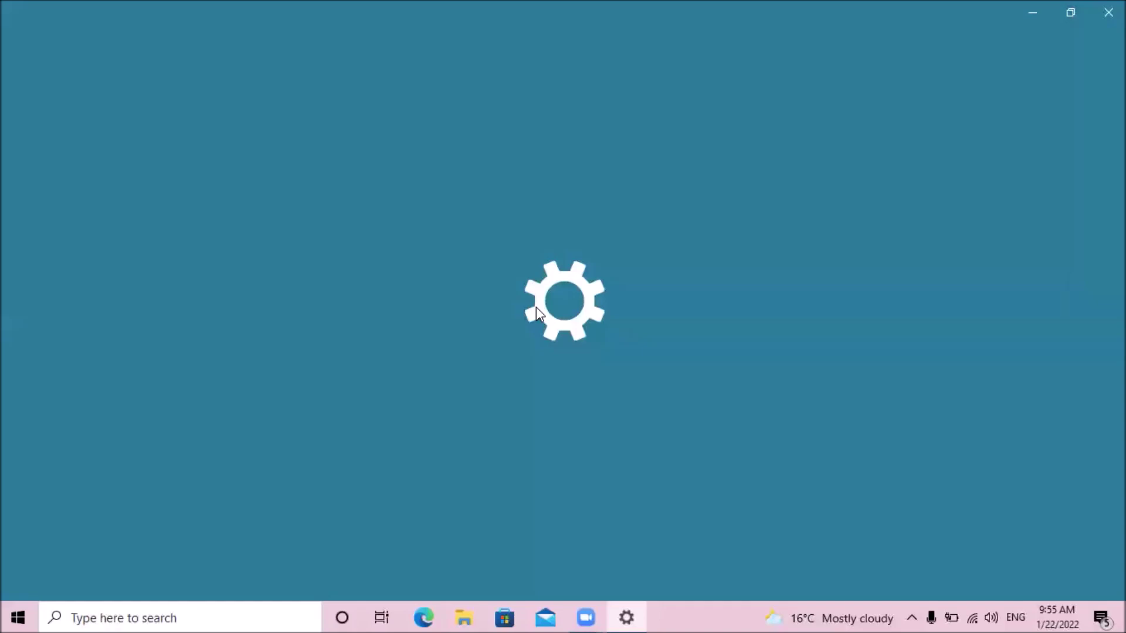